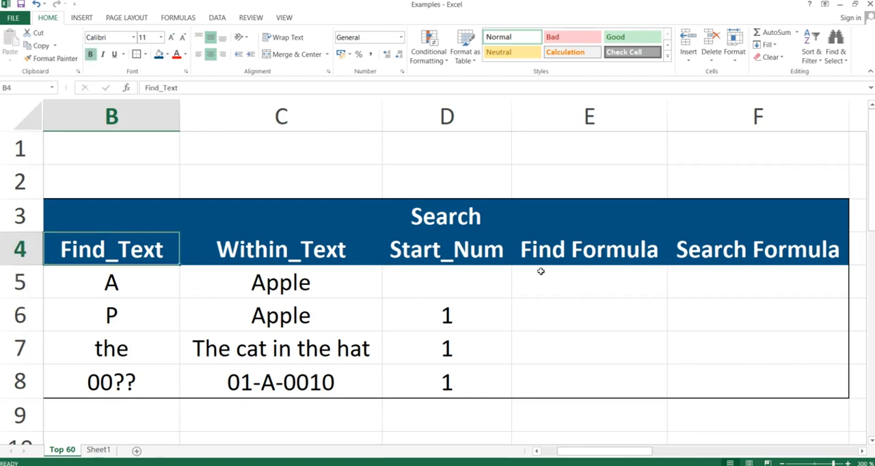
# - Enter a FIND formula in E5 that looks for the text of B5 within C5, without a start number
pyautogui.press('Right')
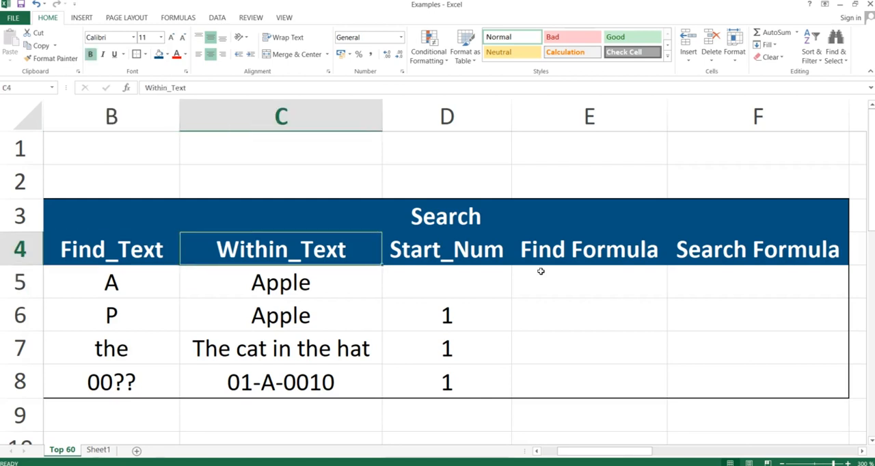
pyautogui.press('Right')
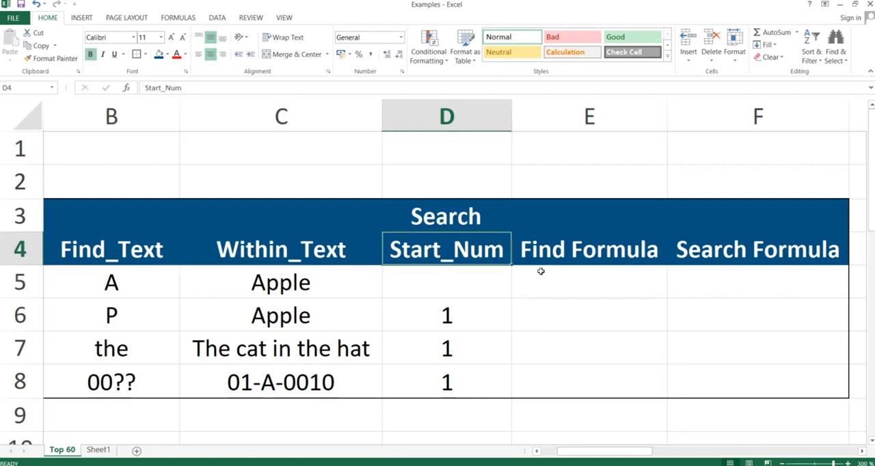
pyautogui.press('Down')
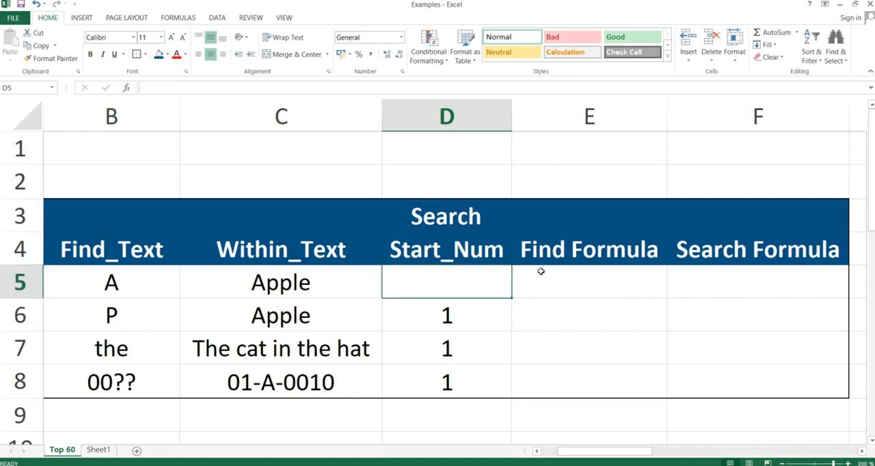
pyautogui.press('Right')
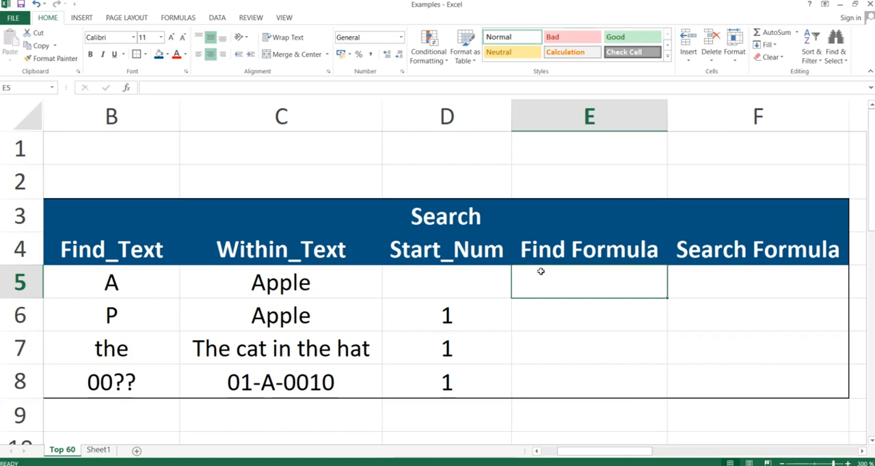
pyautogui.write('=f')
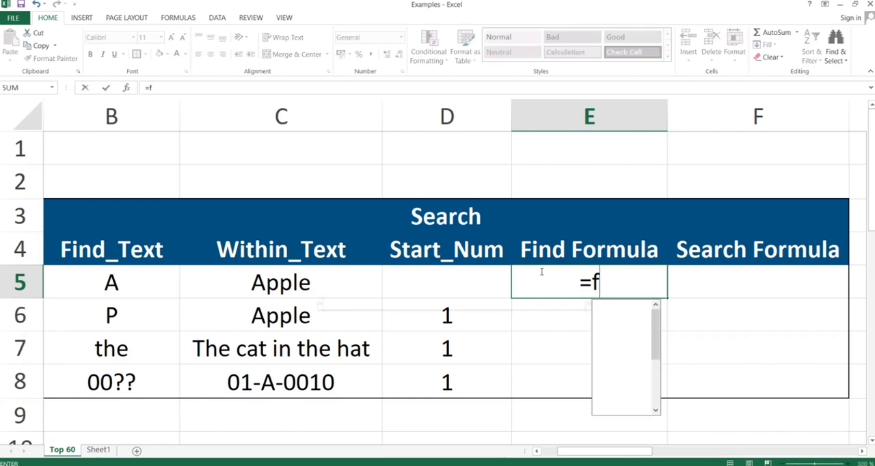
pyautogui.write('ind(')
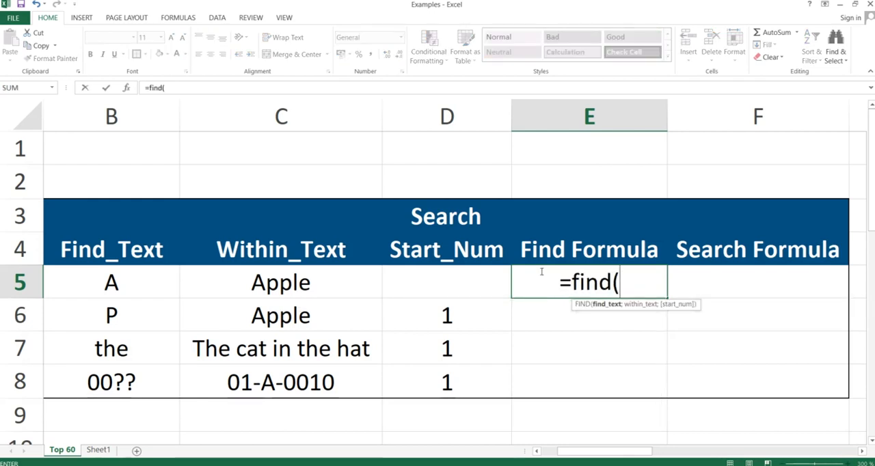
pyautogui.press('Left')
pyautogui.press('Left')
pyautogui.press('Left')
pyautogui.press('Left')
pyautogui.press('Right')
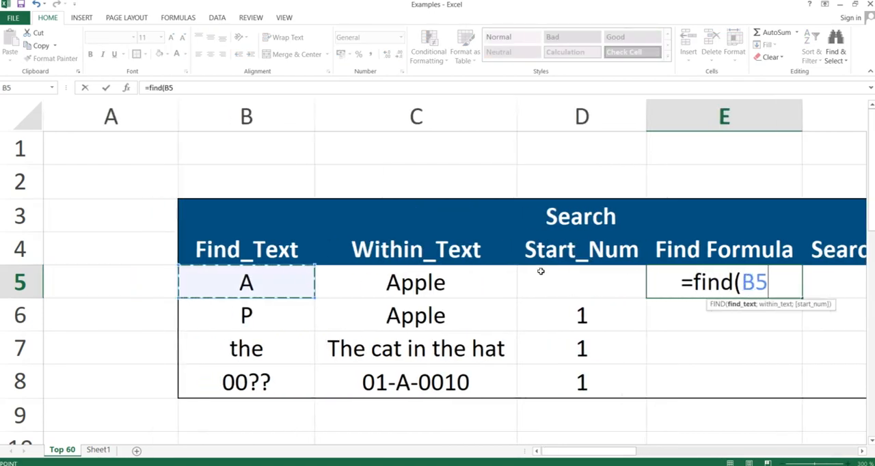
pyautogui.write(';')
pyautogui.press('Left')
pyautogui.press('Left')
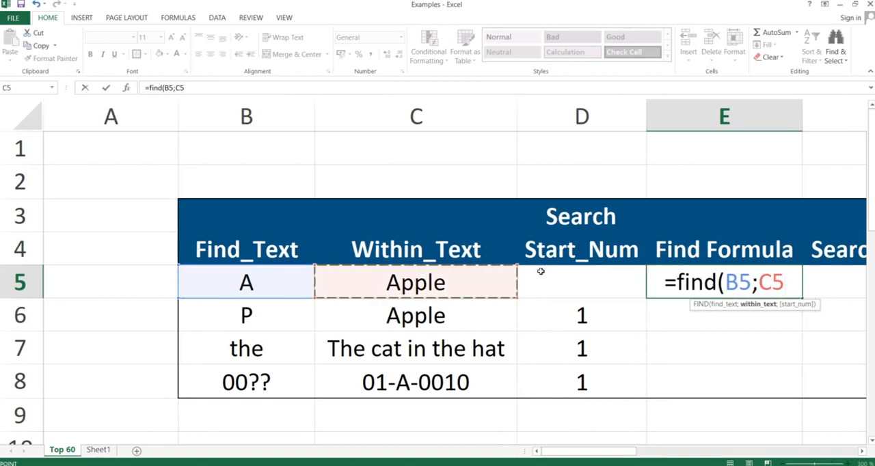
pyautogui.write(';')
pyautogui.press('BackSpace')
pyautogui.write(')')
pyautogui.press('Return')
# - Enter a SEARCH formula in F5 that looks for the text of B5 within C5, without a start number
pyautogui.press('Up')
pyautogui.press('Right')
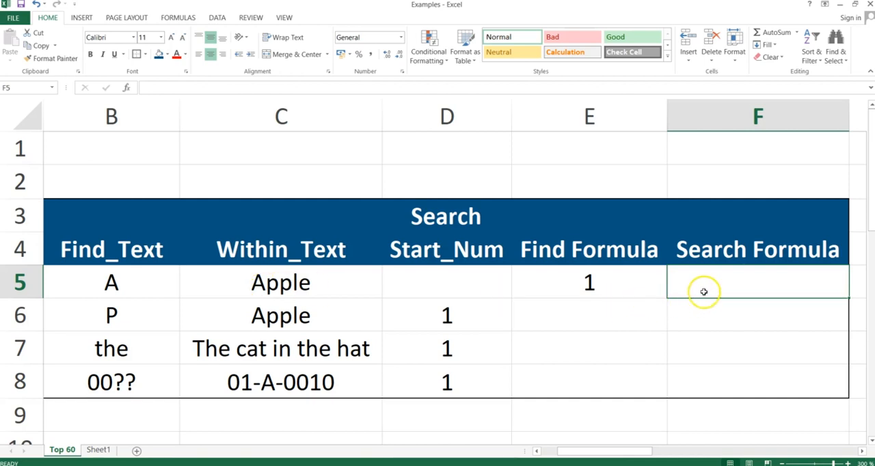
pyautogui.write('=search(')
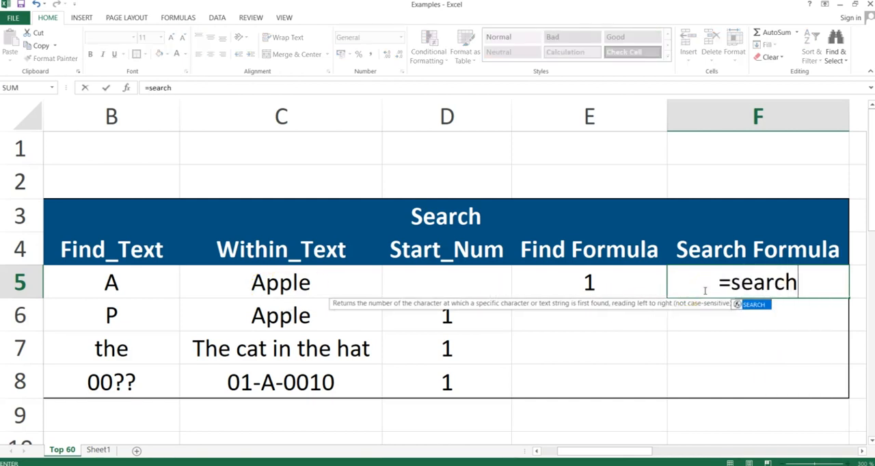
pyautogui.press('Left')
pyautogui.press('Left')
pyautogui.press('Left')
pyautogui.press('Left')
pyautogui.press('Left')
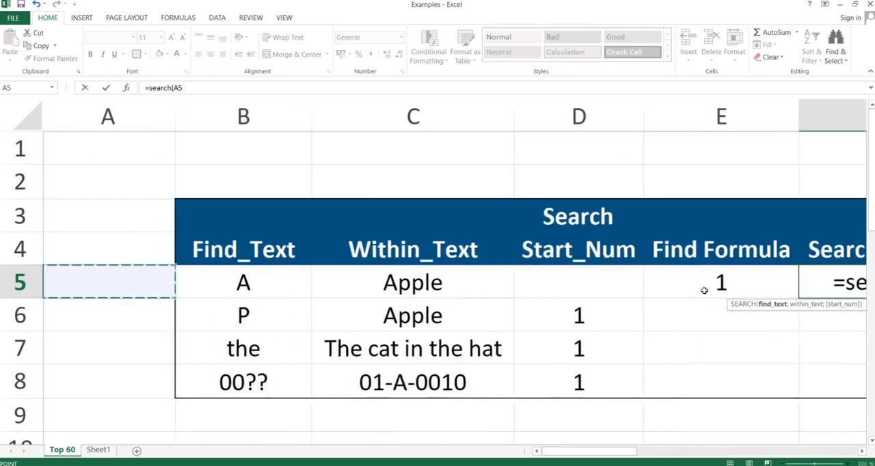
pyautogui.press('Right')
pyautogui.write(';')
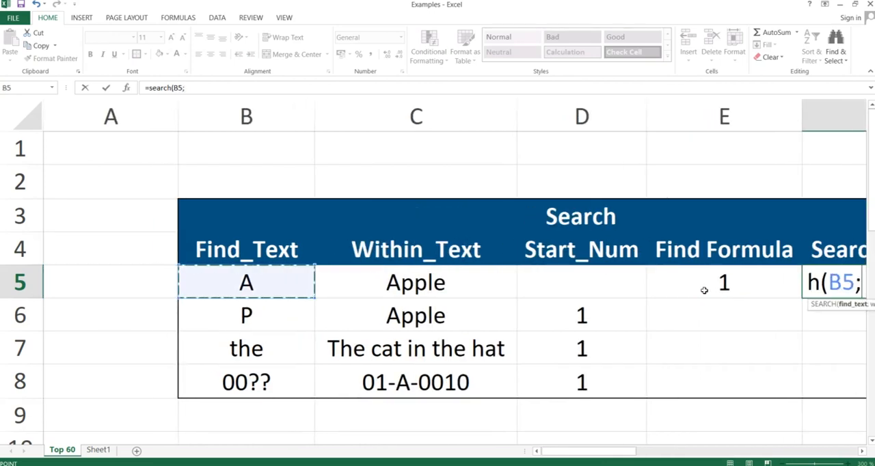
pyautogui.press('Left')
pyautogui.press('Left')
pyautogui.press('Left')
pyautogui.press('Left')
pyautogui.press('Right')
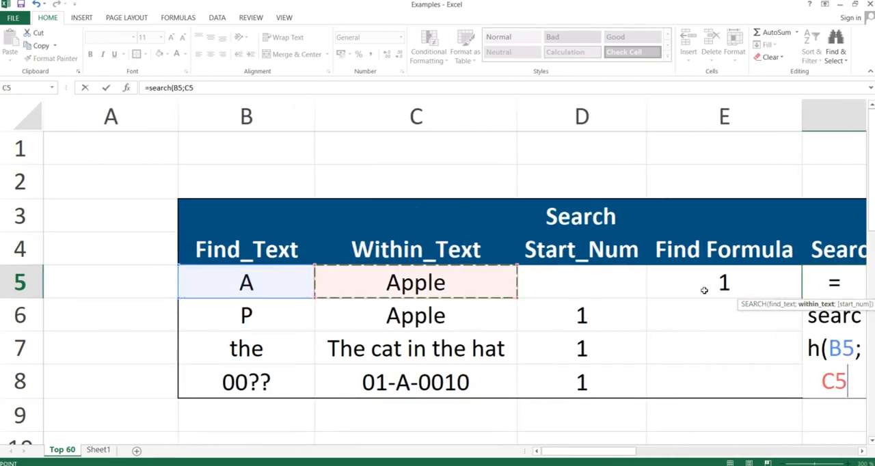
pyautogui.write(')')
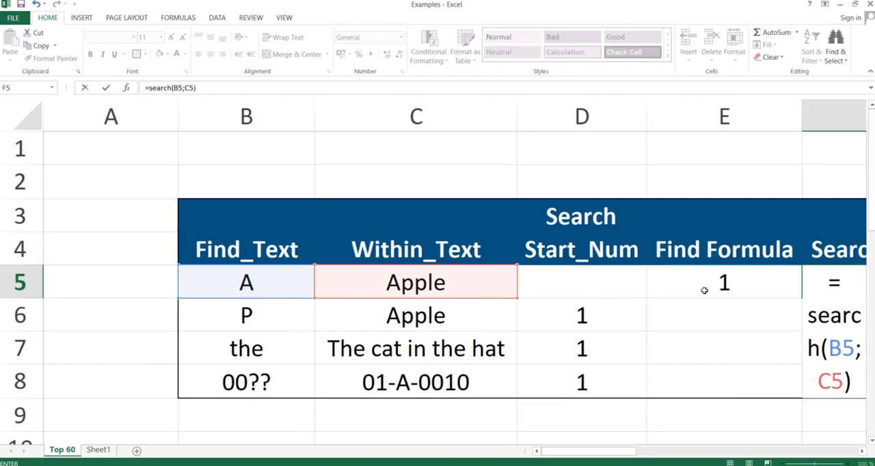
pyautogui.press('Return')
pyautogui.click(704, 291)
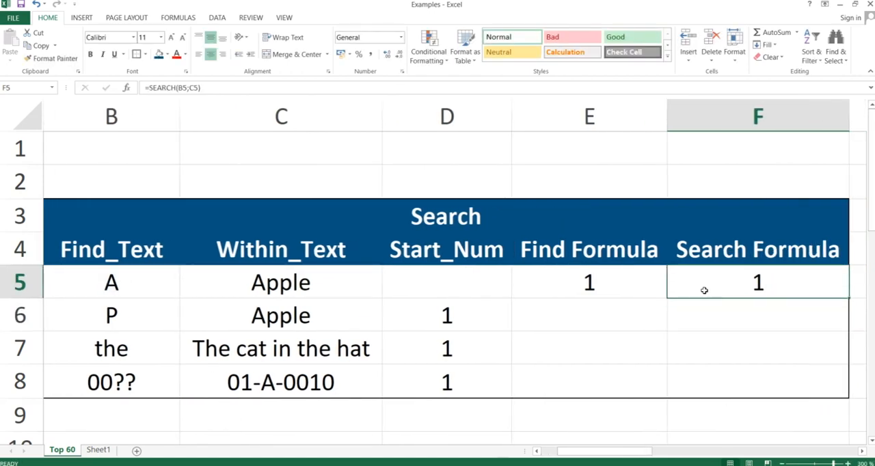
pyautogui.press('Left')
pyautogui.press('Left')
pyautogui.press('Left')
pyautogui.press('Left')
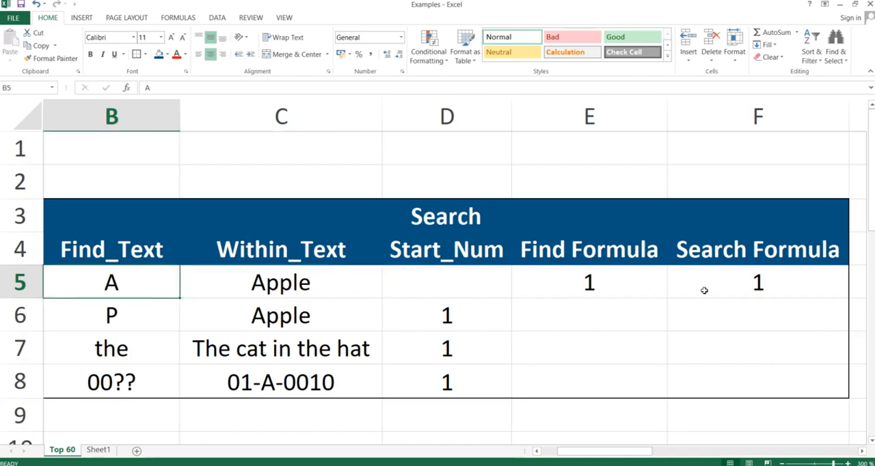
pyautogui.press('Right')
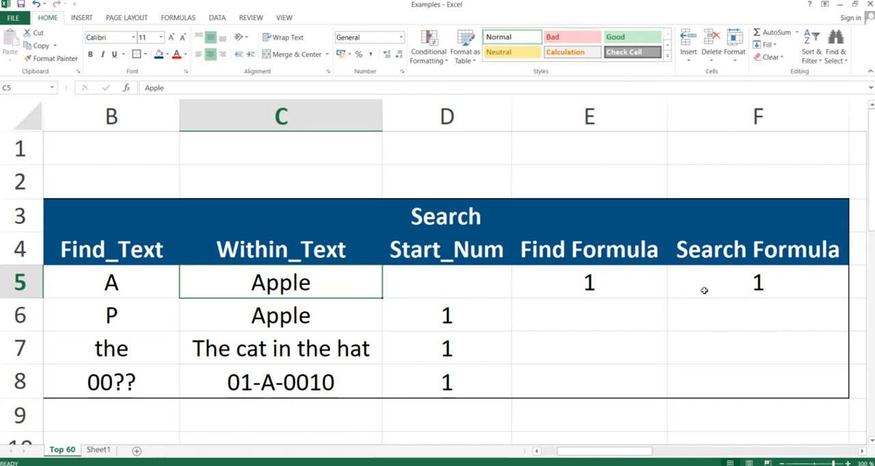
# - Enter the formula =FIND(B6;C6;D6) in E6, using the row's find text, within text and start number
pyautogui.click(598, 320)
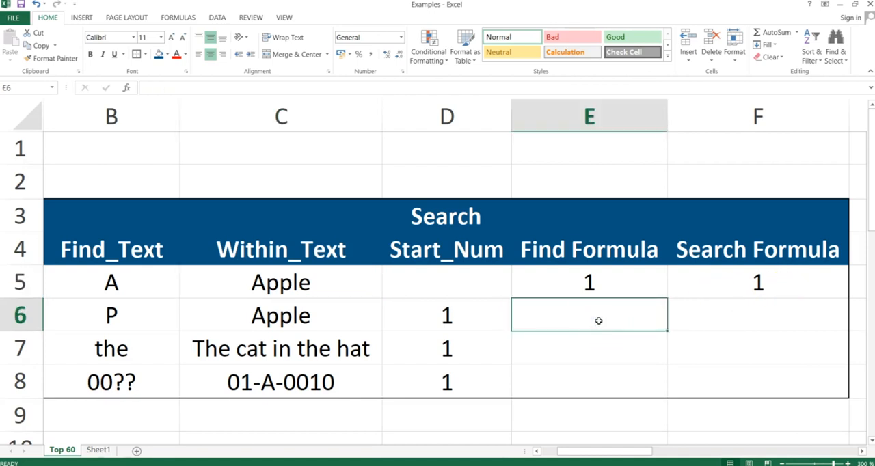
pyautogui.write('=find')
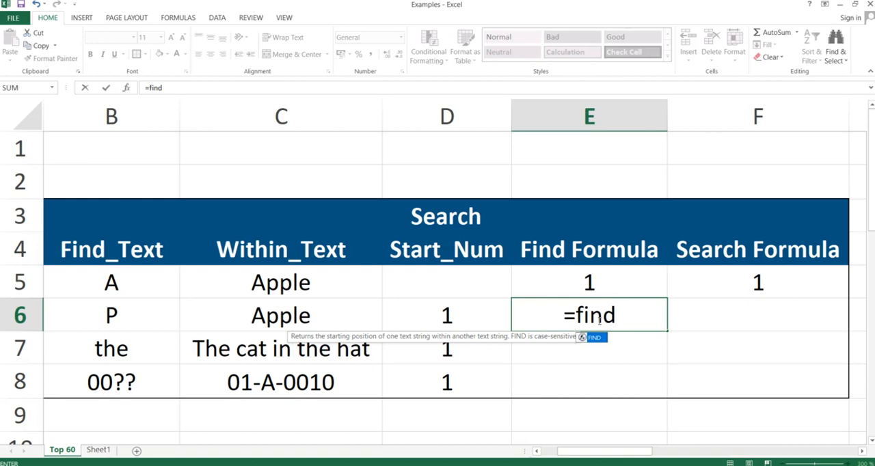
pyautogui.write('(')
pyautogui.press('Left')
pyautogui.press('Left')
pyautogui.press('Left')
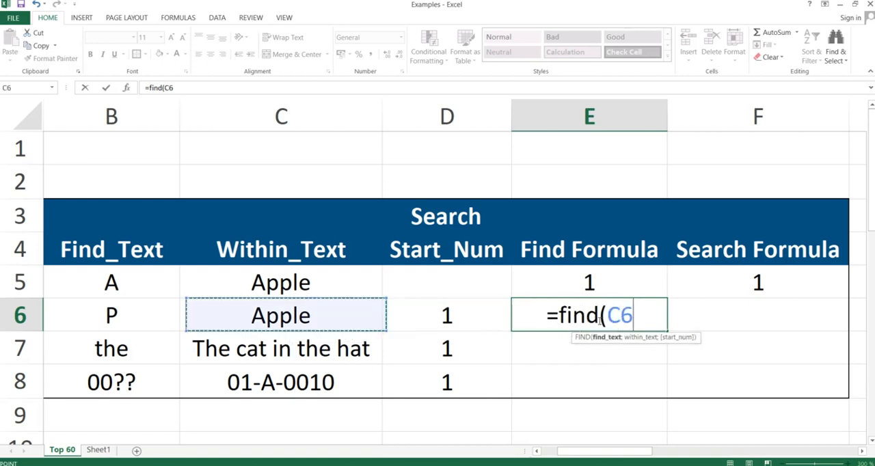
pyautogui.write(';')
pyautogui.press('Left')
pyautogui.press('Left')
pyautogui.write(';')
pyautogui.press('Left')
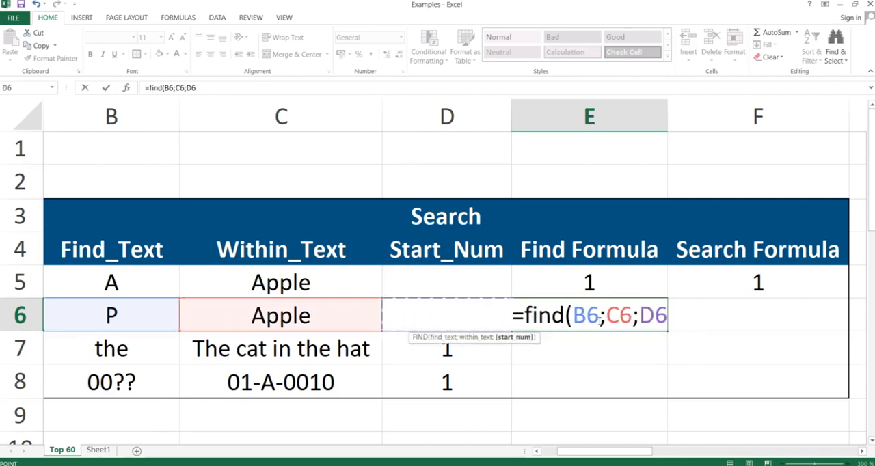
pyautogui.write(')')
pyautogui.press('Return')
# - Enter the formula =SEARCH(B6;C6;D6) in F6, using the same three arguments as the FIND formula beside it
pyautogui.press('Up')
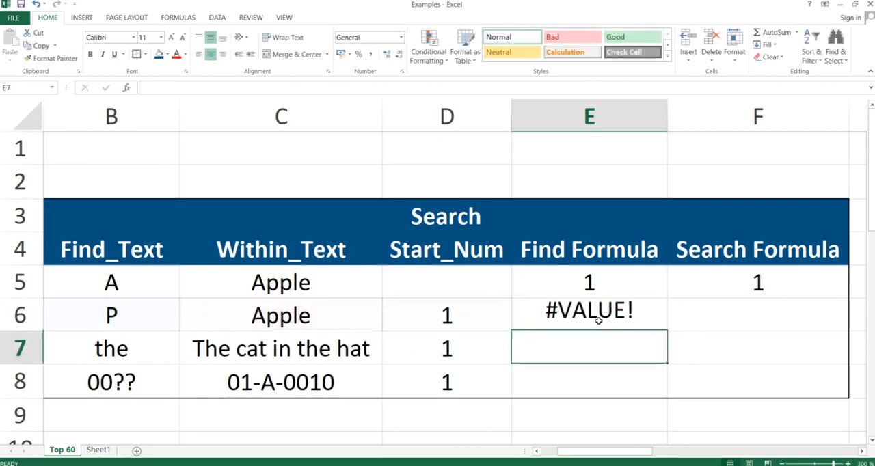
pyautogui.press('Right')
pyautogui.write('=search(')
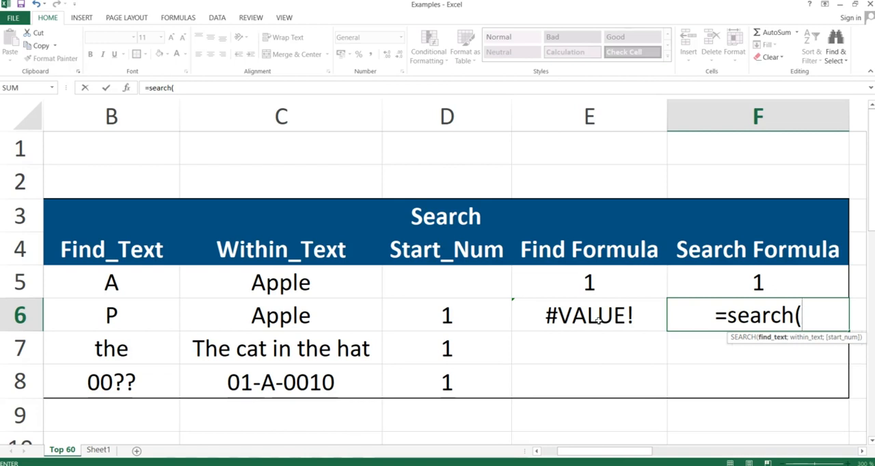
pyautogui.click(598, 319)
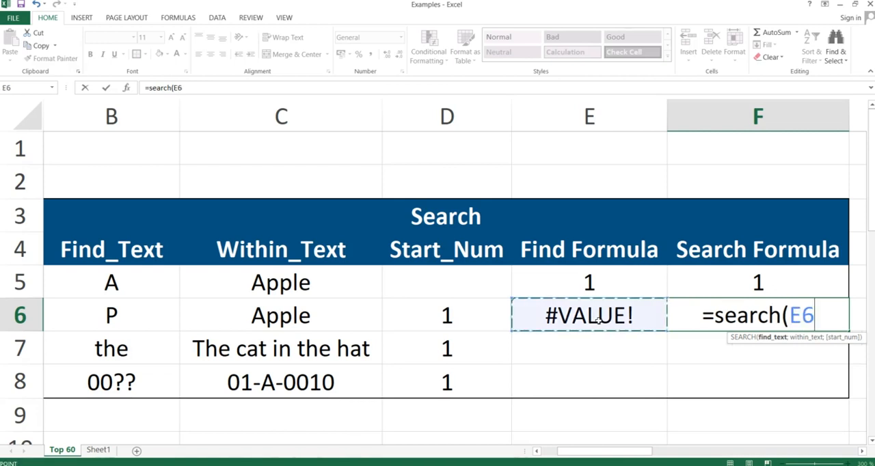
pyautogui.press('Left')
pyautogui.press('Left')
pyautogui.press('Left')
pyautogui.write(';')
pyautogui.press('Left')
pyautogui.press('Left')
pyautogui.press('Left')
pyautogui.write(';')
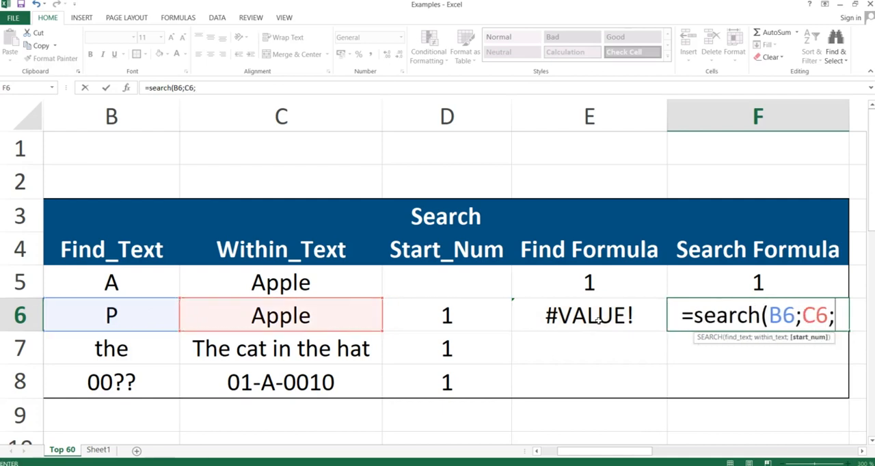
pyautogui.press('Left')
pyautogui.press('Left')
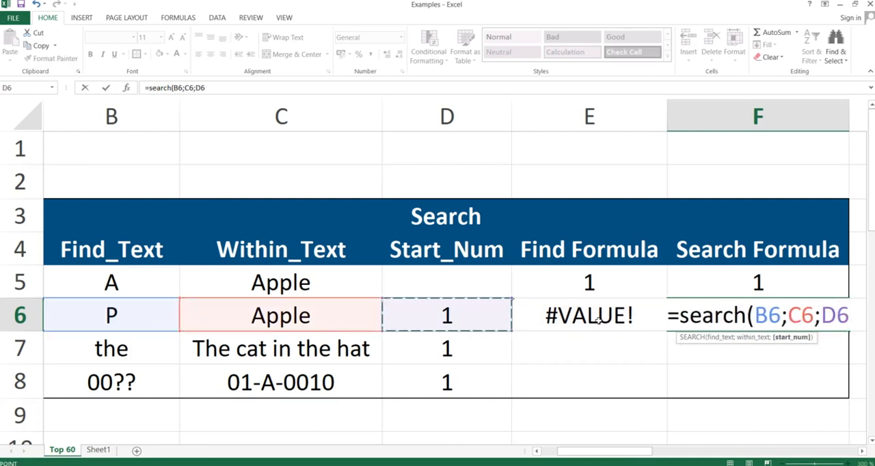
pyautogui.write(')')
pyautogui.press('Return')
pyautogui.press('Up')
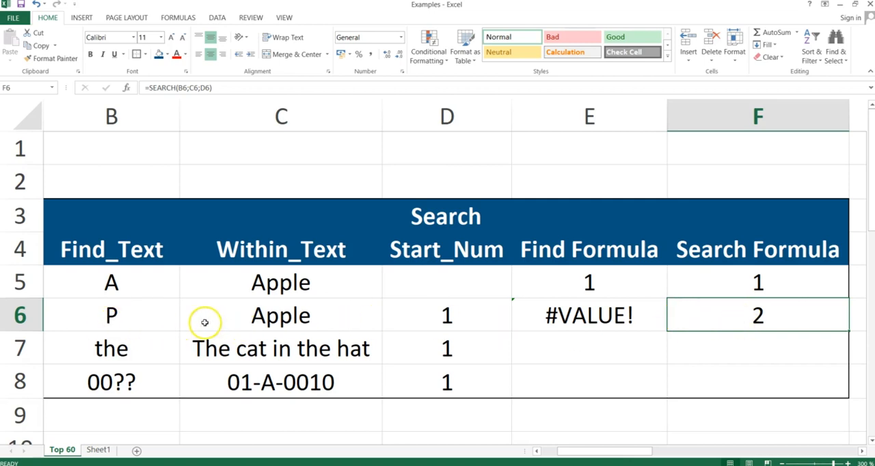
pyautogui.click(756, 315)
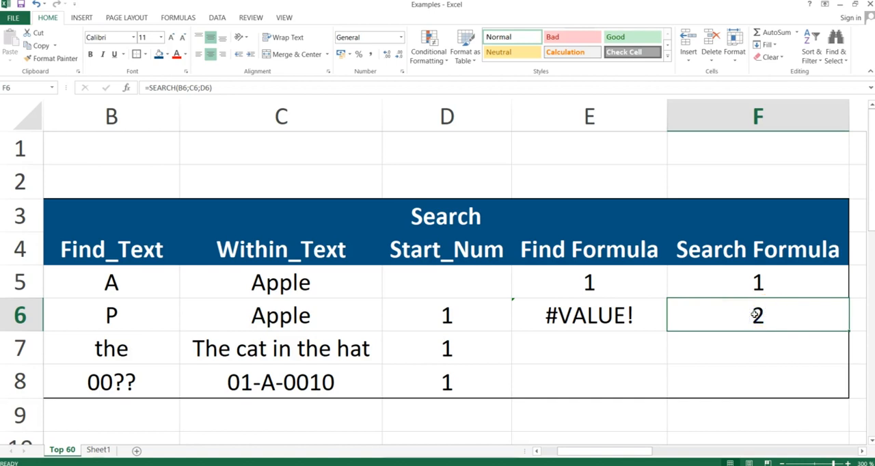
# - Copy the formulas in E6:F6 down through row 8 with Paste Special set to Formulas, and inspect E7 and F8
pyautogui.click(614, 315)
pyautogui.hotkey('shift', 'Right')
pyautogui.hotkey('ctrl', 'c')
pyautogui.hotkey('shift', 'Down')
pyautogui.hotkey('shift', 'Down')
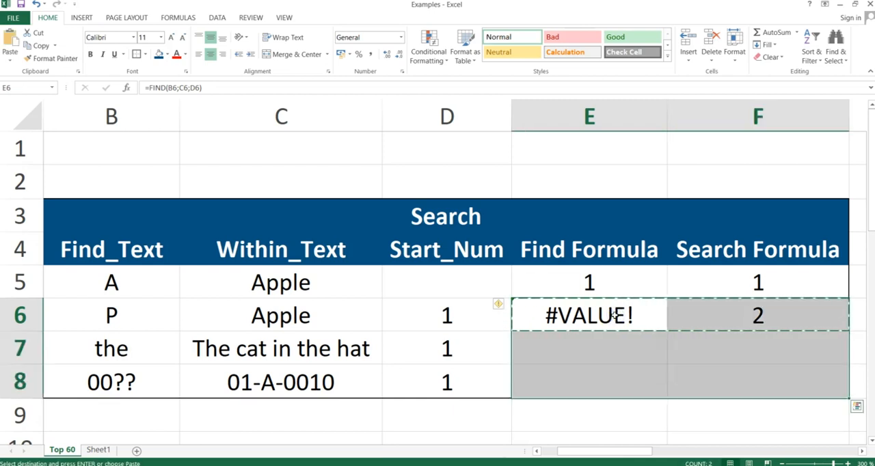
pyautogui.hotkey('ctrl', 'alt', 'v')
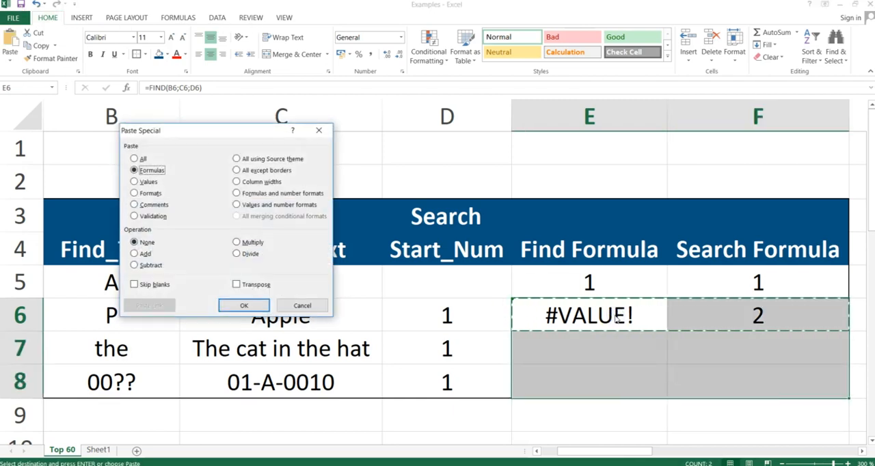
pyautogui.press('Return')
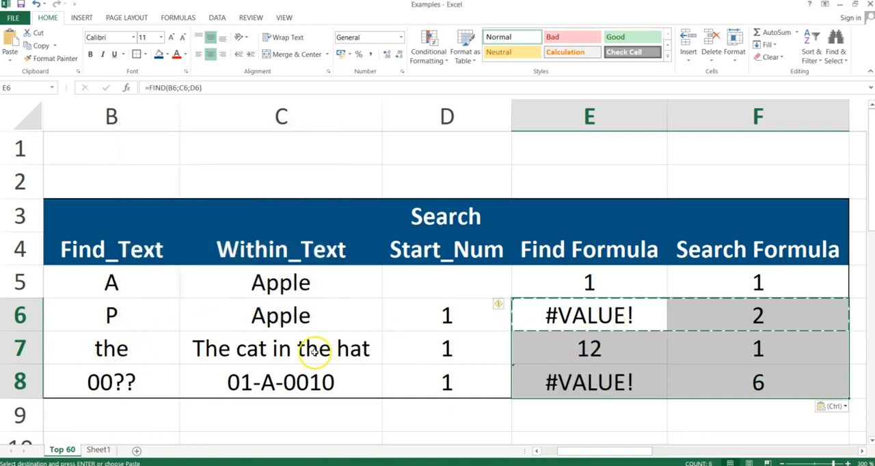
pyautogui.click(592, 347)
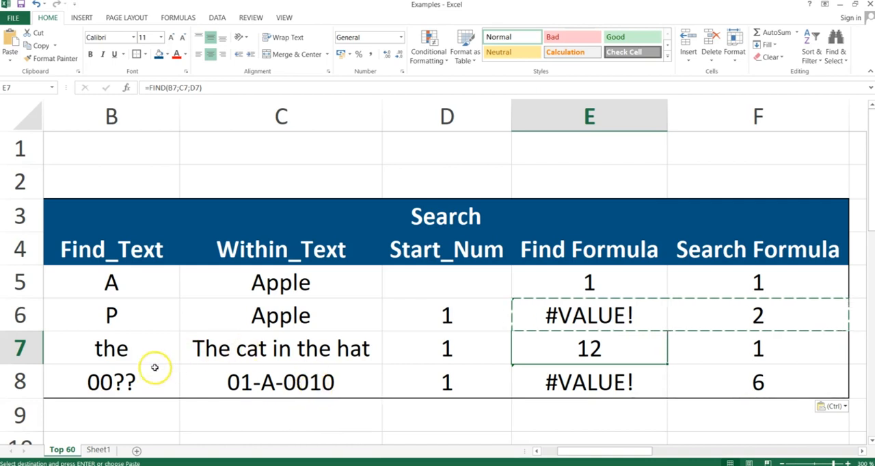
pyautogui.click(748, 378)
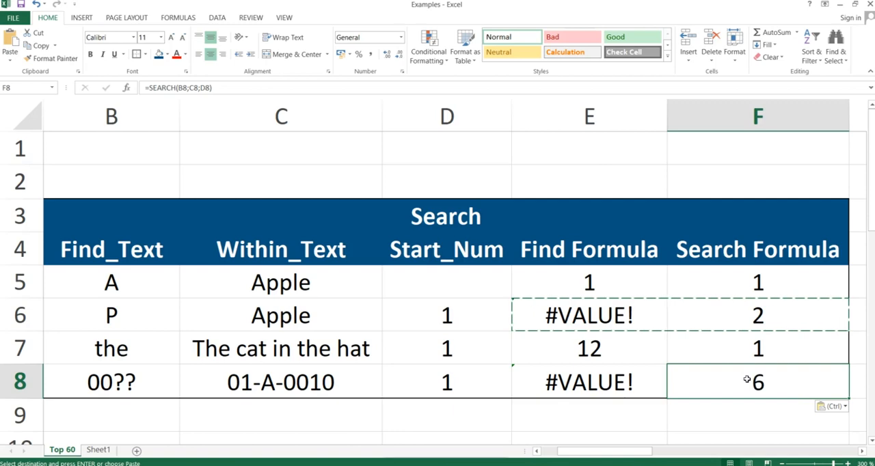
# - Switch from the workbook to the running PowerPoint slide show
pyautogui.hotkey('alt', 'Tab')
pyautogui.hotkey('alt', 'Tab')
pyautogui.hotkey('alt', 'Tab')
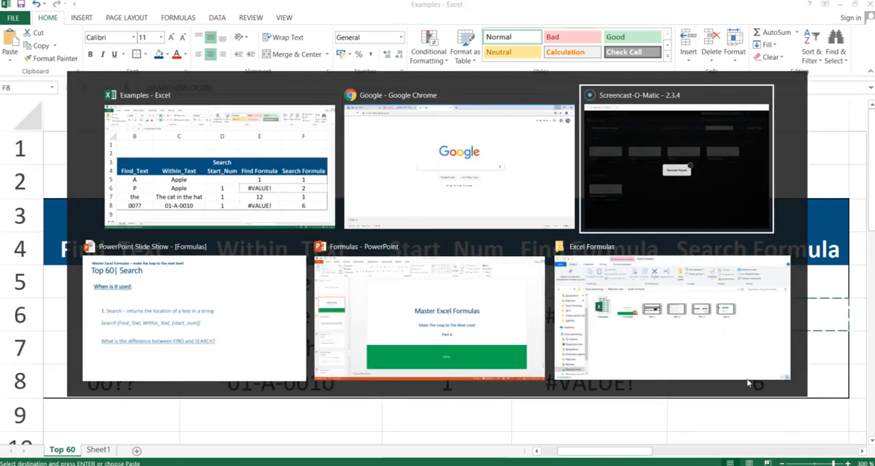
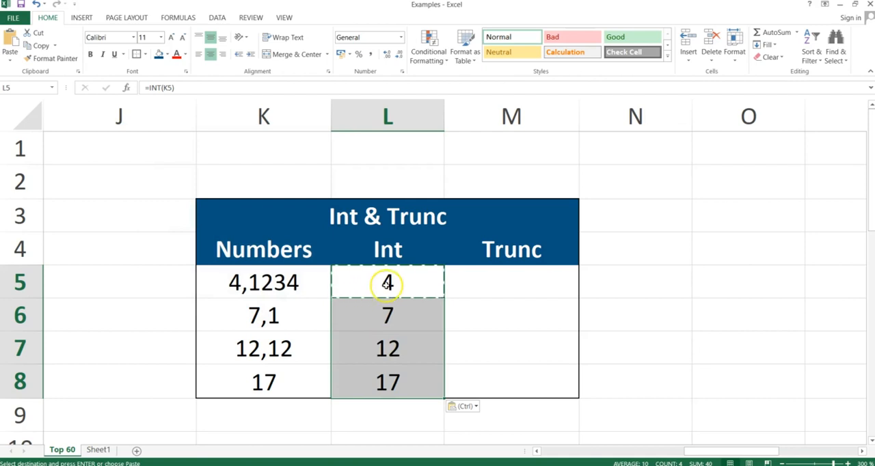
# - Enter the formula =TRUNC(K5) in M5, the first cell of the Trunc column
pyautogui.click(516, 293)
pyautogui.write('=trunc(')
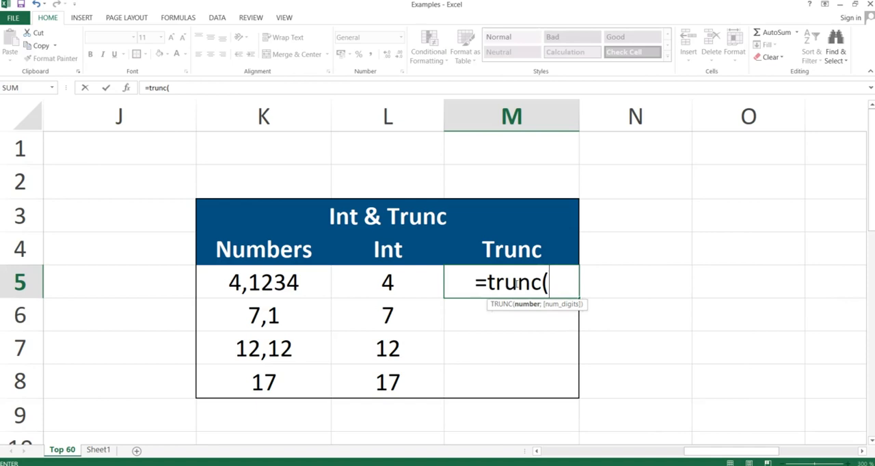
pyautogui.press('Left')
pyautogui.press('Left')
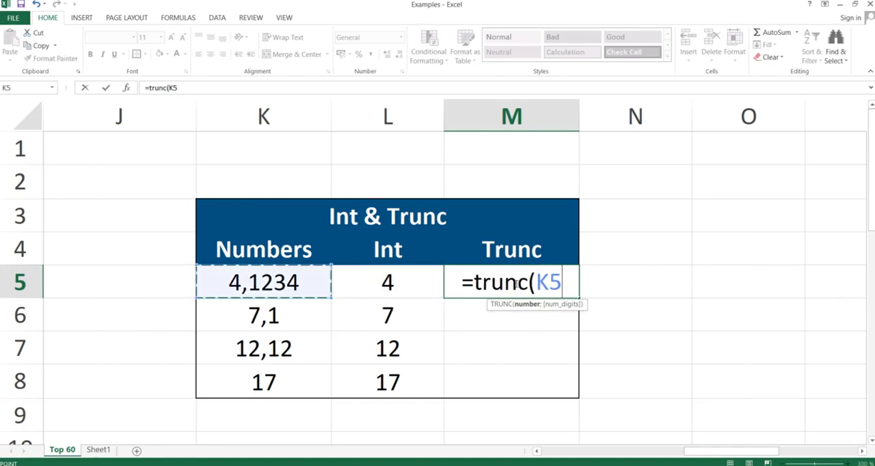
pyautogui.write(')')
pyautogui.press('Return')
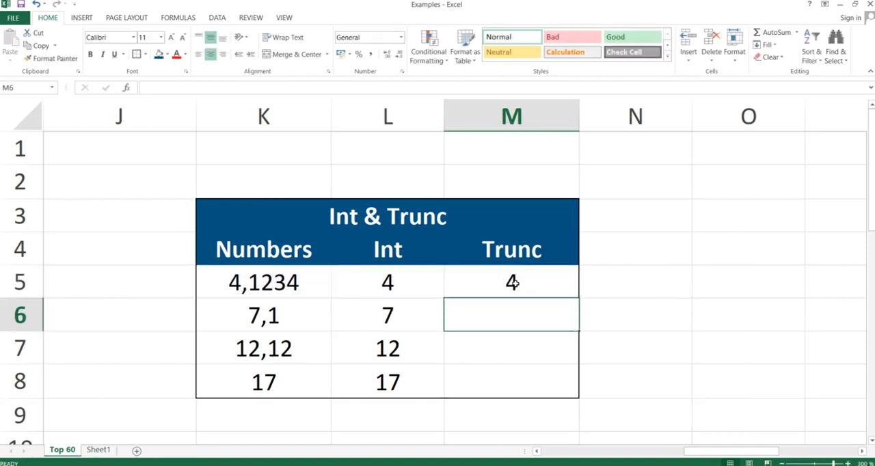
# - Copy the TRUNC formula from M5 down through M8 using Paste Special set to Formulas
pyautogui.click(513, 282)
pyautogui.hotkey('ctrl', 'c')
pyautogui.moveTo(512, 282); pyautogui.dragTo(511, 381)
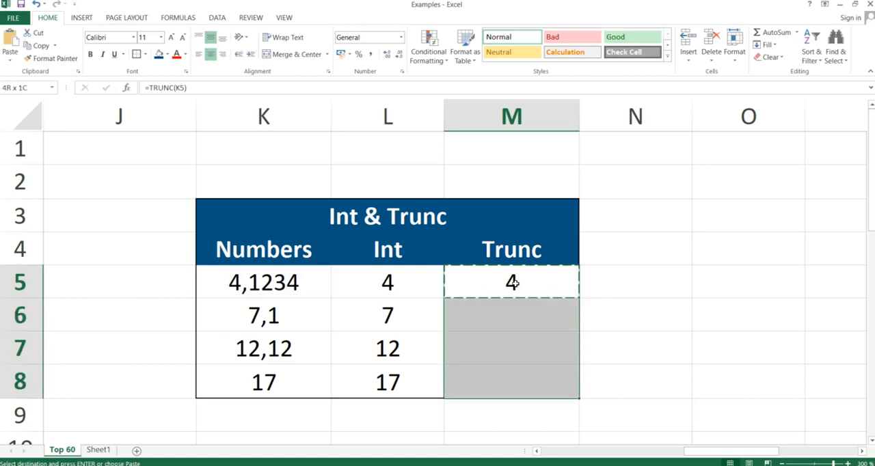
pyautogui.hotkey('ctrl', 'alt', 'v')
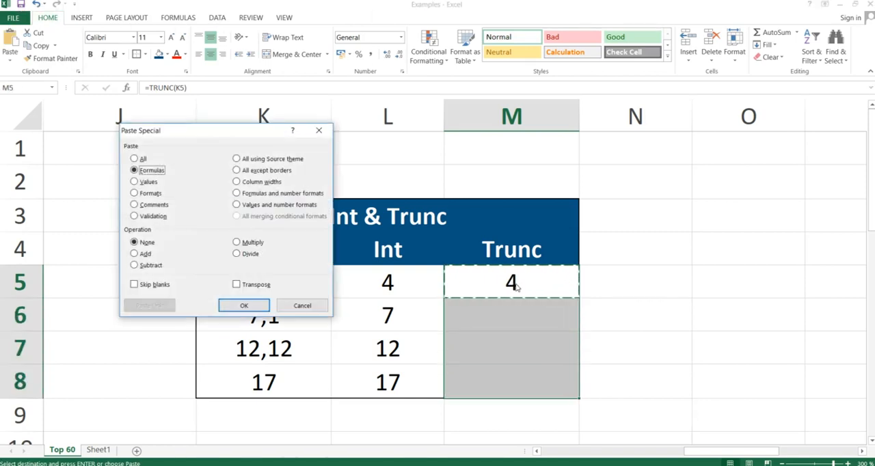
pyautogui.press('Return')
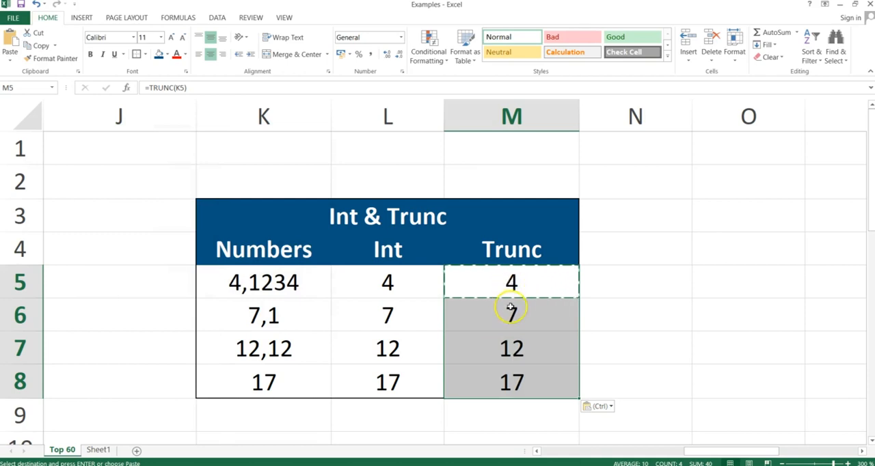
# - Add a second argument of 1 to the M5 formula so it reads =TRUNC(K5;1), keeping one decimal digit
pyautogui.click(511, 283)
pyautogui.doubleClick(512, 282)
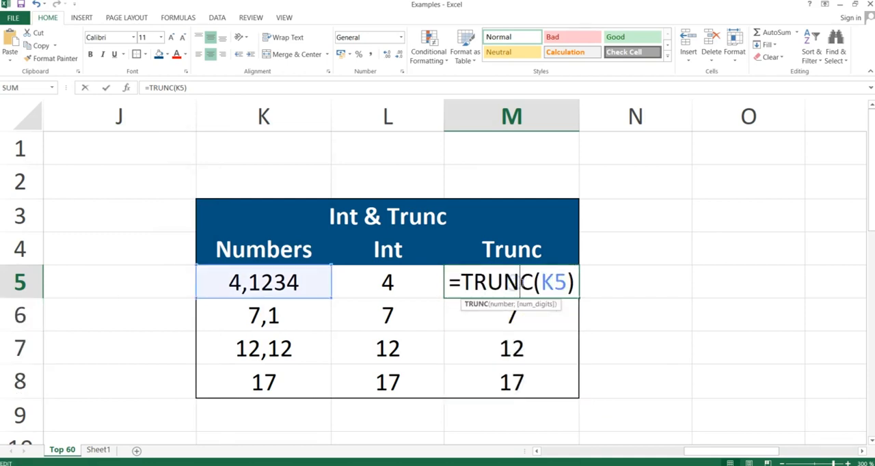
pyautogui.click(558, 282)
pyautogui.write(',1')
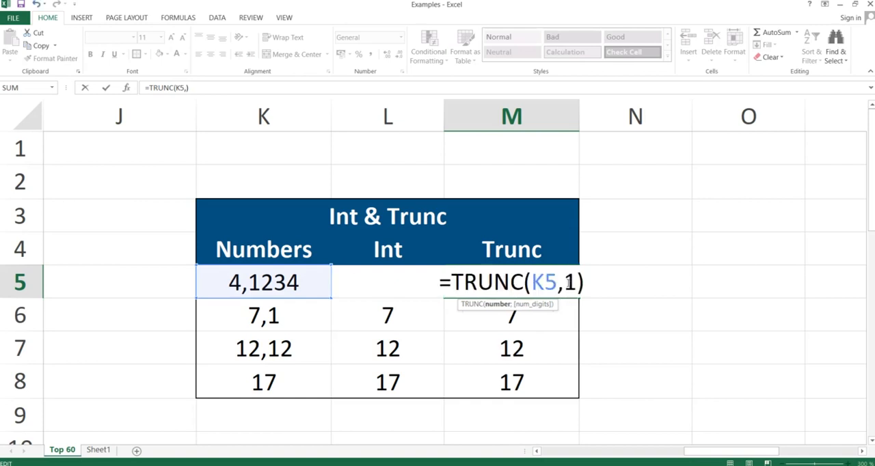
pyautogui.press('Return')
pyautogui.press('Return')
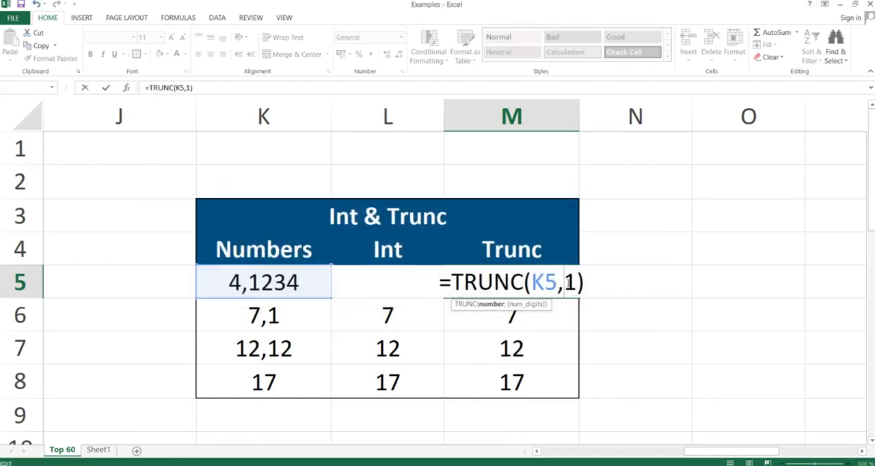
pyautogui.press('Return')
pyautogui.click(568, 283)
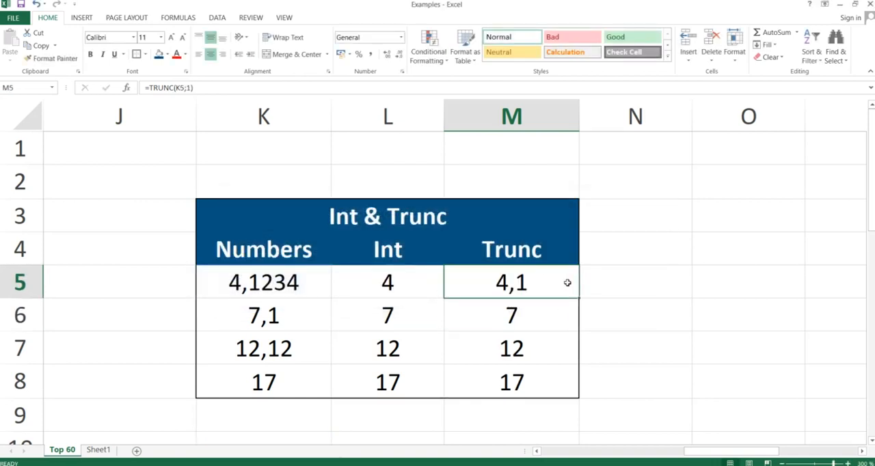
pyautogui.click(464, 280)
pyautogui.click(509, 280)
pyautogui.press('Down')
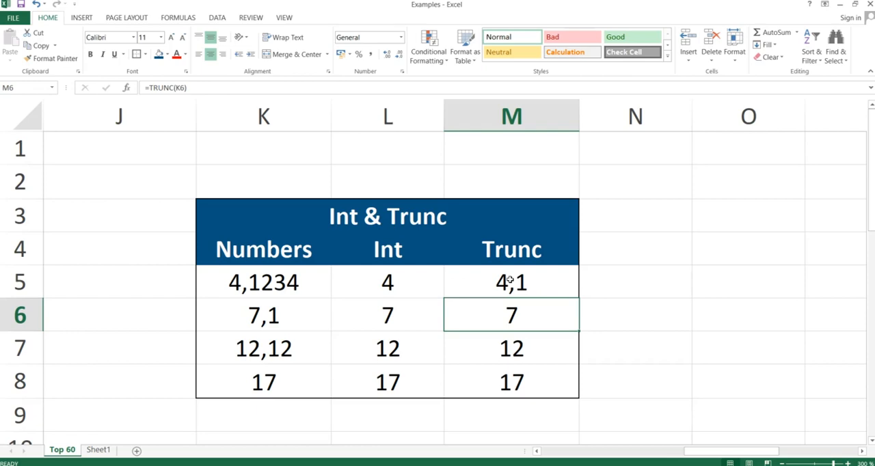
# - Switch to the running PowerPoint slide show and advance to the Mod slide
pyautogui.hotkey('alt', 'Tab')
pyautogui.press('Right')
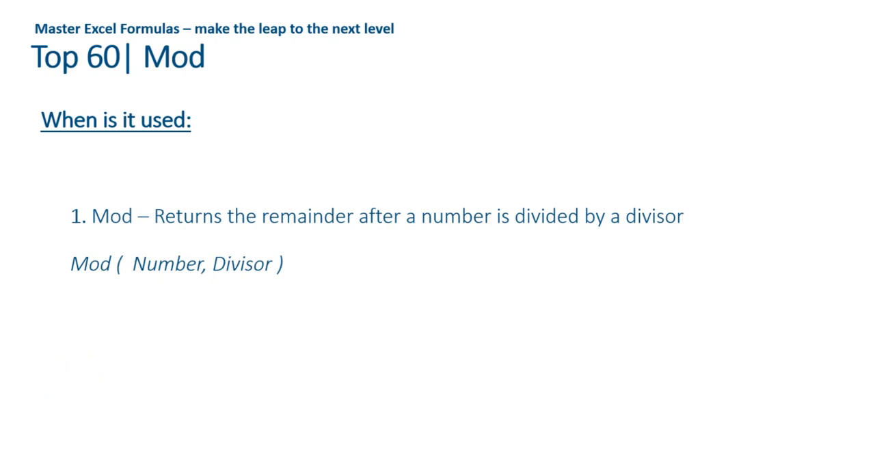
# - Switch back to the Examples workbook in Excel and select D13, the first empty result cell of the Mod table
pyautogui.hotkey('alt', 'Tab')
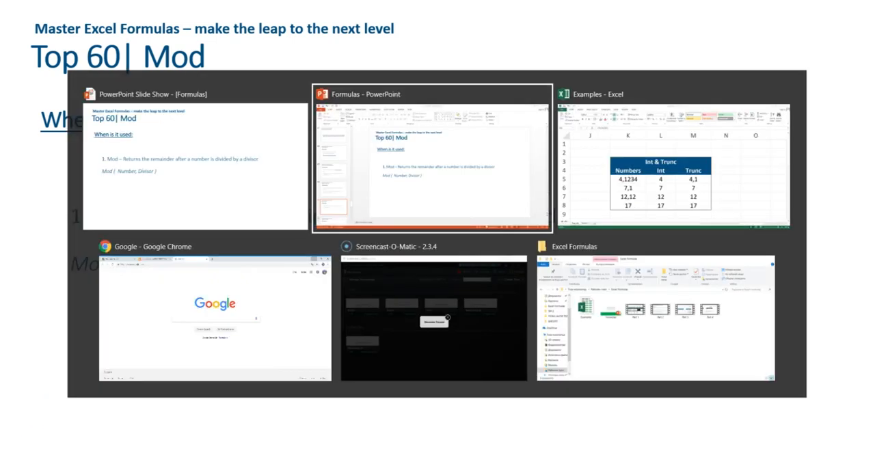
pyautogui.hotkey('alt', 'Tab')
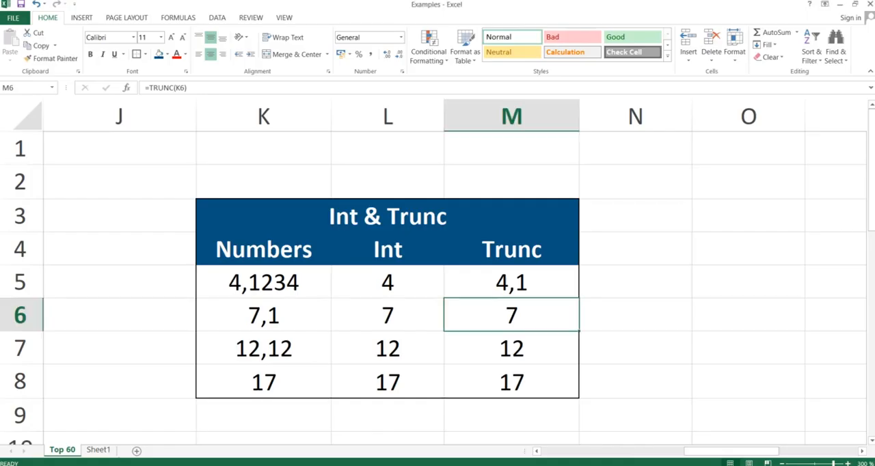
pyautogui.press('Left')
pyautogui.press('Left')
pyautogui.press('Left')
pyautogui.press('Left')
pyautogui.press('Right')
pyautogui.press('Right')
pyautogui.press('Right')
pyautogui.press('Right')
pyautogui.press('Right')
pyautogui.press('Right')
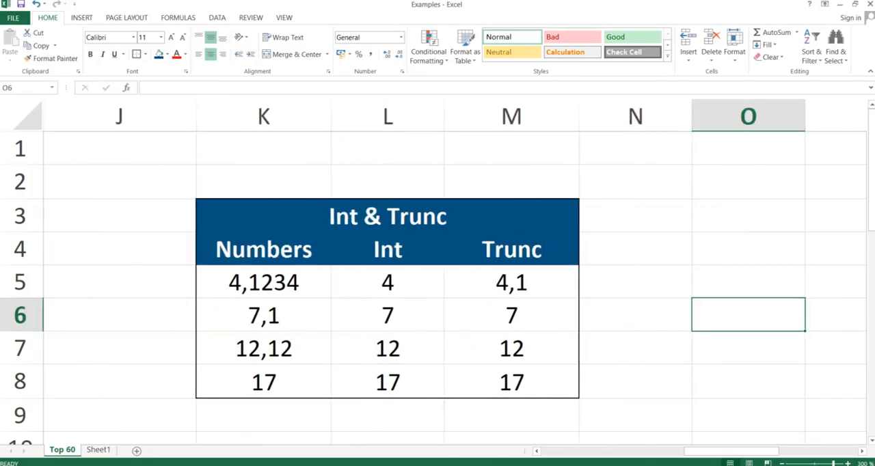
pyautogui.press('Right')
pyautogui.press('Left')
pyautogui.press('Left')
pyautogui.press('Left')
pyautogui.press('Left')
pyautogui.press('Left')
pyautogui.press('Left')
pyautogui.press('Left')
pyautogui.press('Left')
pyautogui.press('Left')
pyautogui.press('Left')
pyautogui.press('Left')
pyautogui.press('Left')
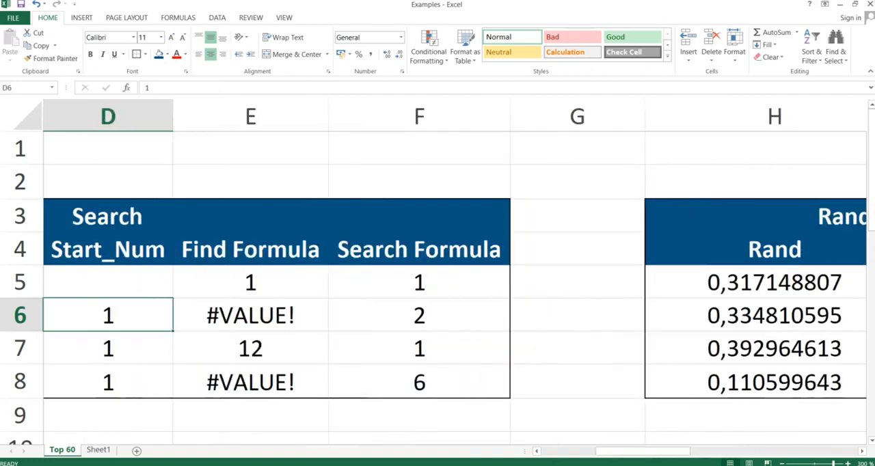
pyautogui.press('Left')
pyautogui.press('Left')
pyautogui.press('Left')
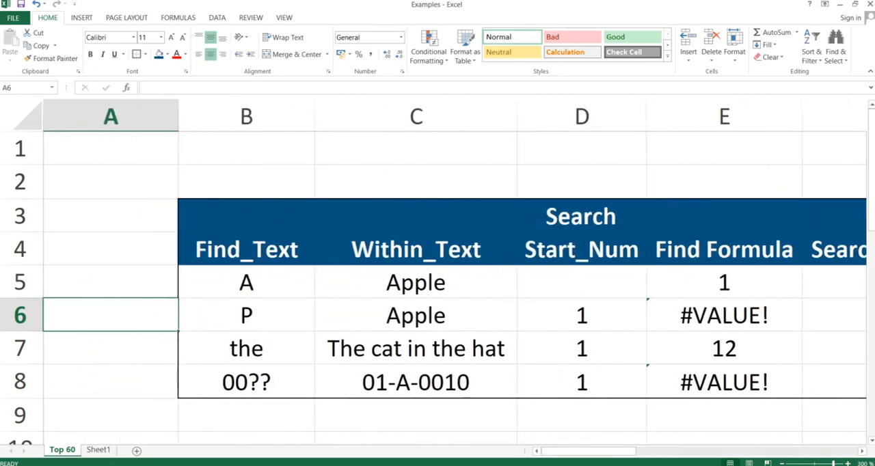
pyautogui.press('Down')
pyautogui.press('Down')
pyautogui.press('Down')
pyautogui.press('Down')
pyautogui.press('Down')
pyautogui.press('Down')
pyautogui.press('Down')
pyautogui.press('Down')
pyautogui.press('Right')
pyautogui.press('Right')
pyautogui.press('Right')
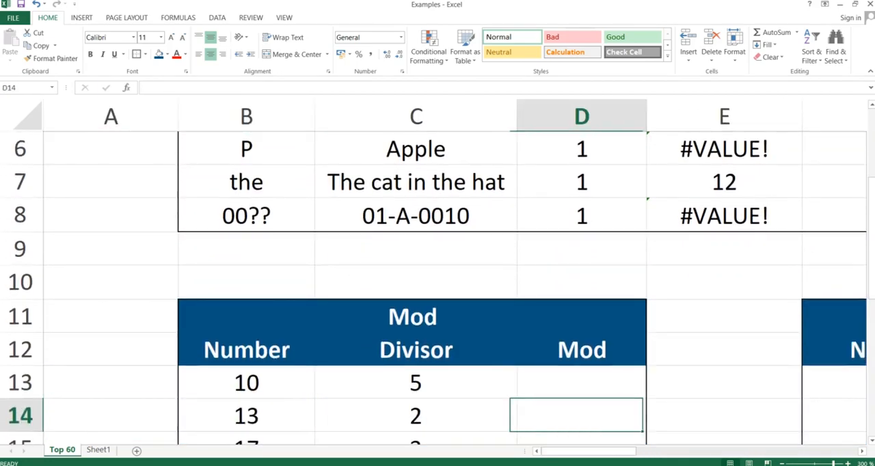
pyautogui.press('Down')
pyautogui.press('Down')
pyautogui.press('Down')
pyautogui.press('Up')
pyautogui.press('Up')
pyautogui.press('Up')
pyautogui.press('Up')
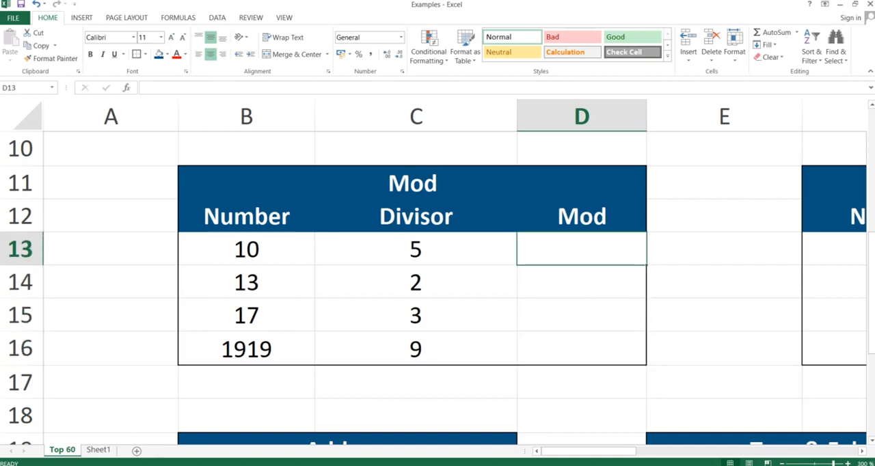
# - Enter the formula =MOD(B13;C13) in D13, using the row's number and divisor
pyautogui.write('=mod')
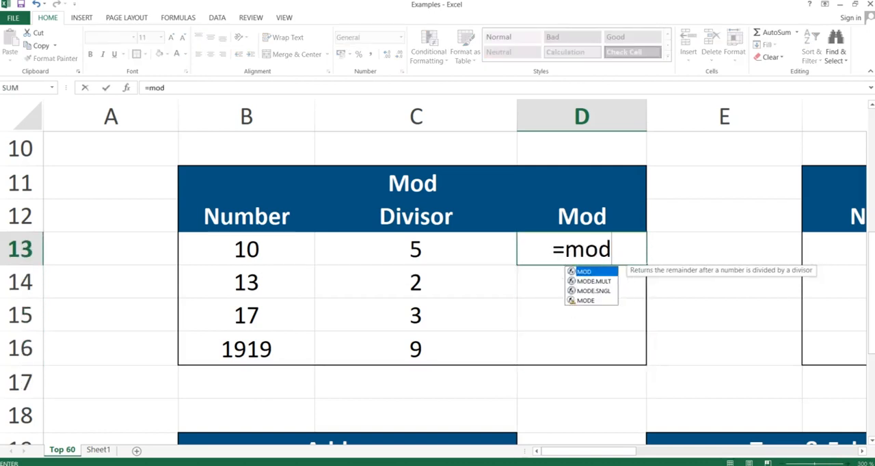
pyautogui.write('(')
pyautogui.press('Left')
pyautogui.press('Left')
pyautogui.press('Left')
pyautogui.press('Right')
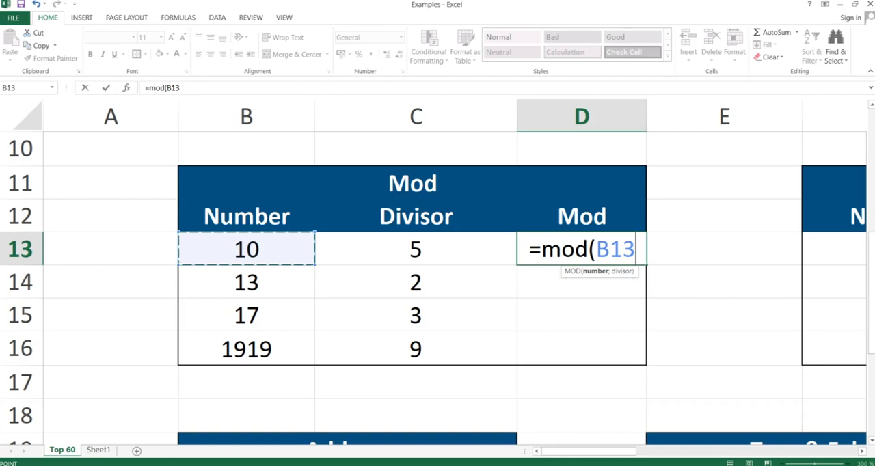
pyautogui.write(';')
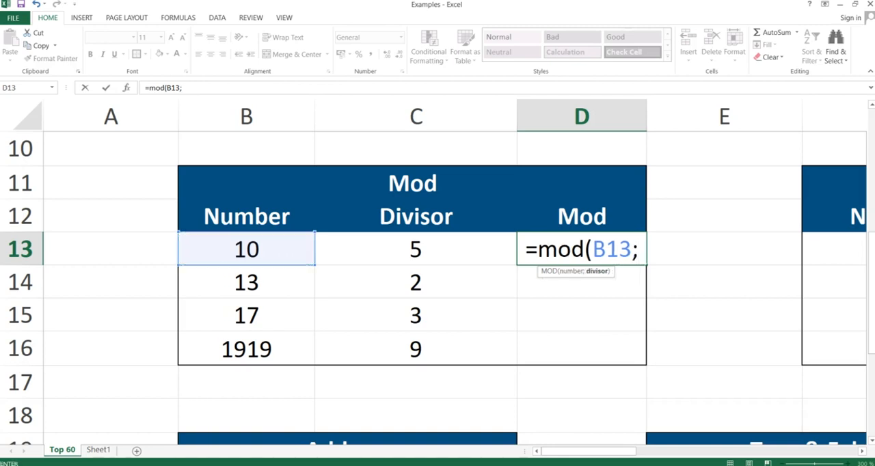
pyautogui.press('Left')
pyautogui.press('Left')
pyautogui.press('Right')
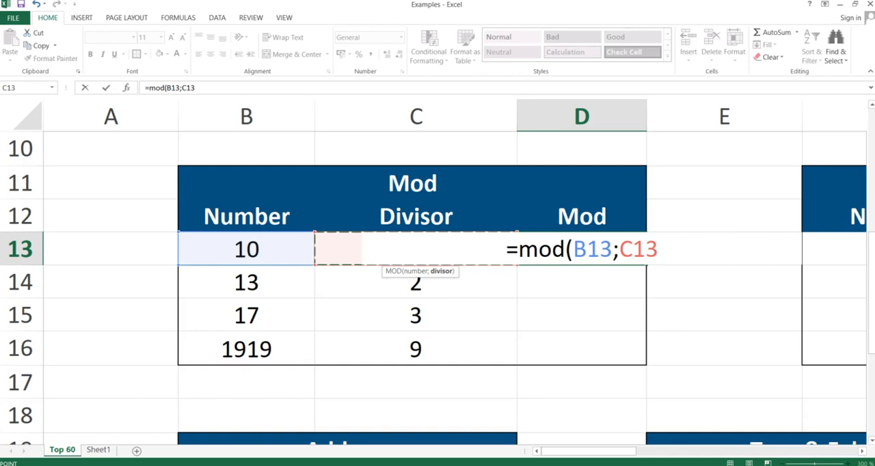
pyautogui.write(')')
pyautogui.press('Return')
pyautogui.press('Up')
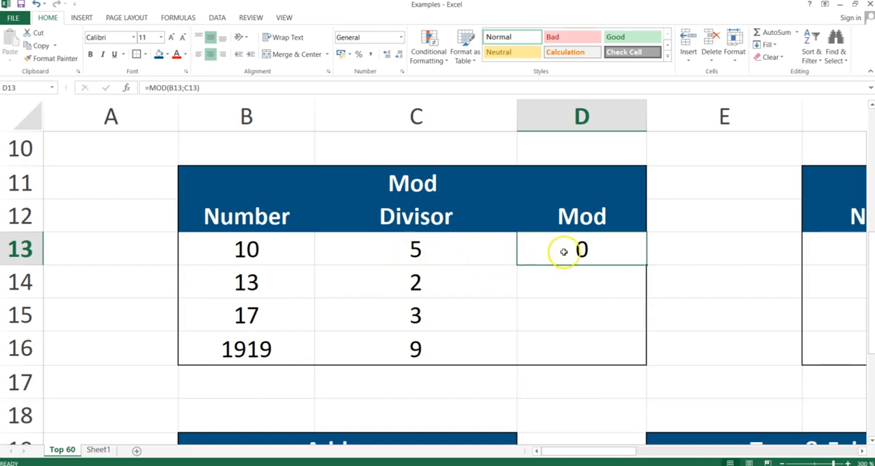
# - Copy the MOD formula from D13 into D14 with Paste Special set to Formulas, and inspect D14's cell references
pyautogui.hotkey('ctrl', 'c')
pyautogui.hotkey('shift', 'Down')
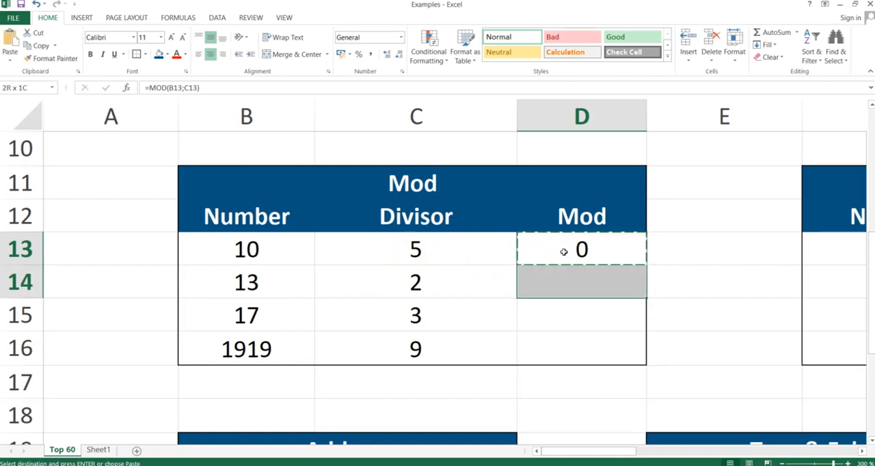
pyautogui.hotkey('ctrl', 'alt', 'v')
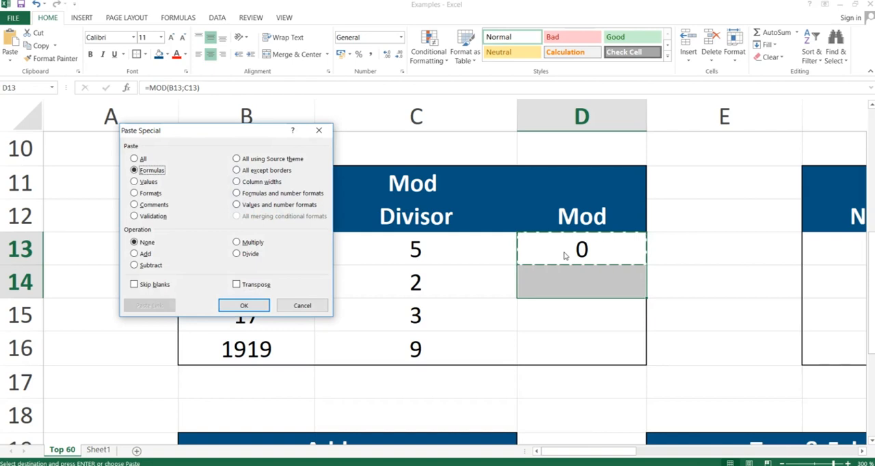
pyautogui.press('Return')
pyautogui.press('Down')
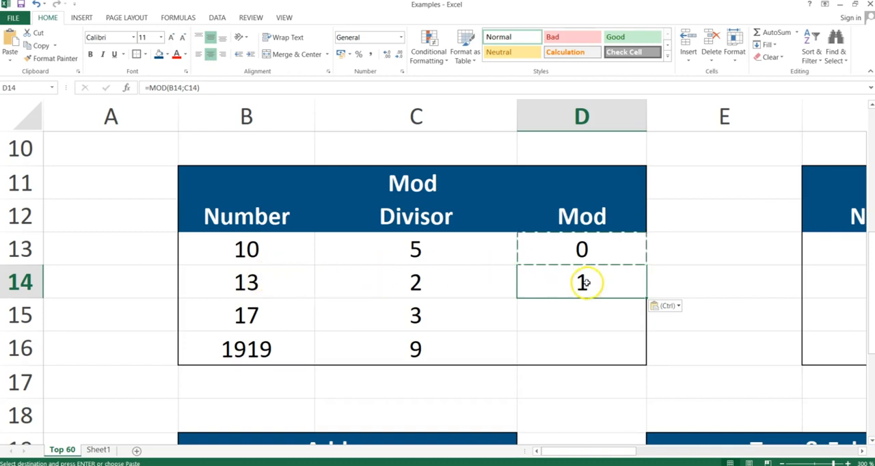
pyautogui.doubleClick(586, 283)
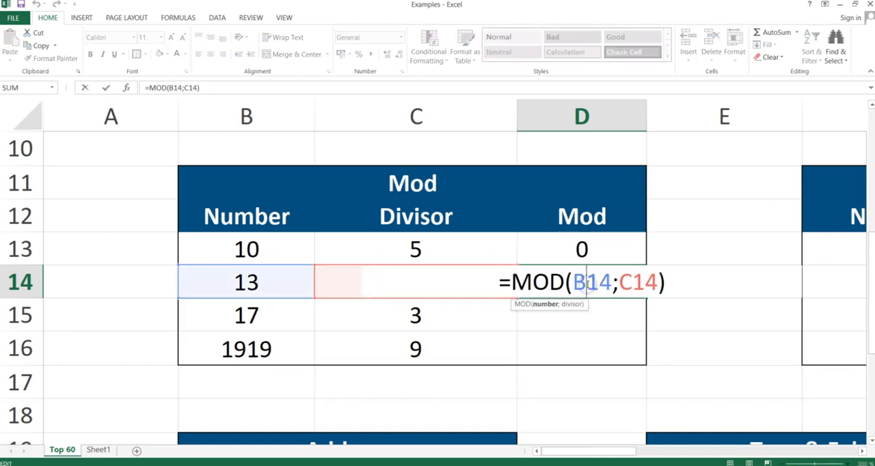
pyautogui.press('Return')
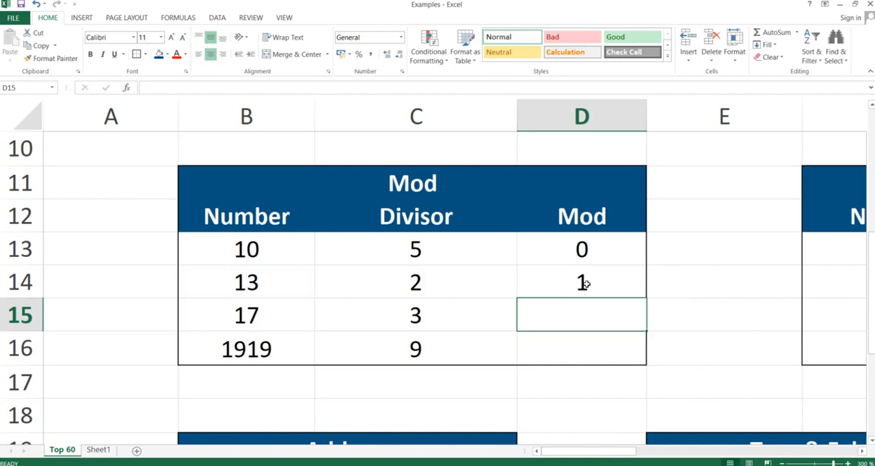
# - Copy the MOD formula from D14 into D15:D16 with Paste Special set to Formulas, and check both cells
pyautogui.click(586, 280)
pyautogui.hotkey('ctrl', 'c')
pyautogui.hotkey('shift', 'Down')
pyautogui.hotkey('shift', 'Down')
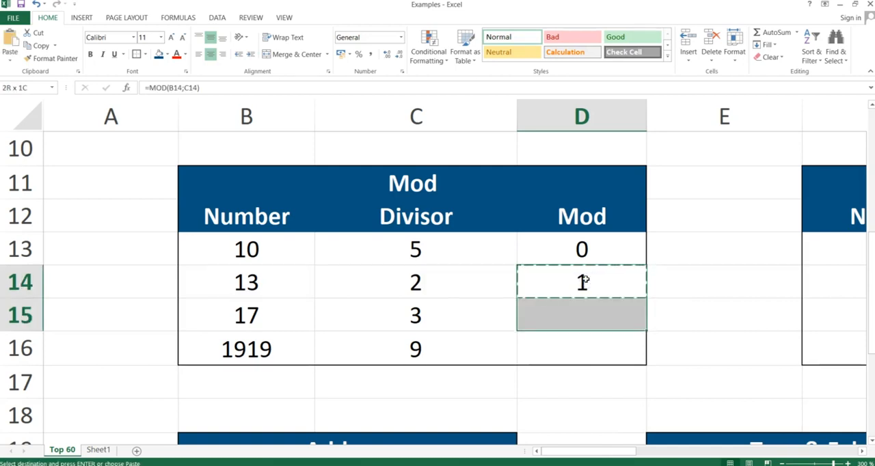
pyautogui.hotkey('ctrl', 'alt', 'v')
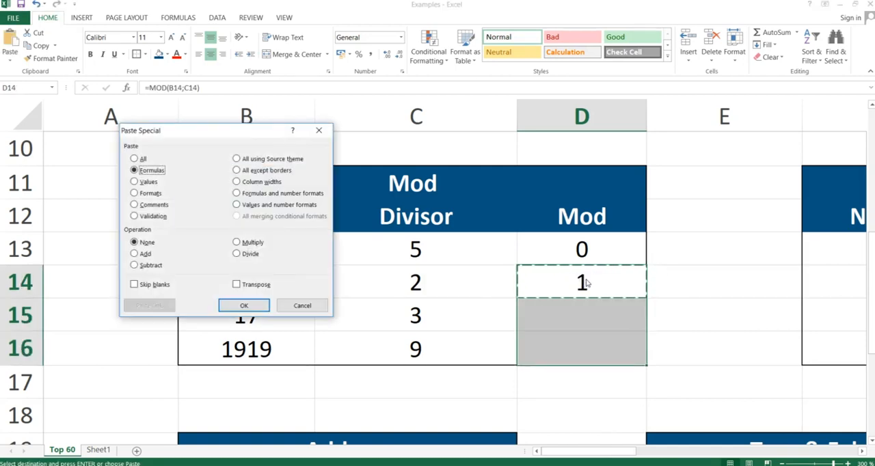
pyautogui.press('f')
pyautogui.press('Return')
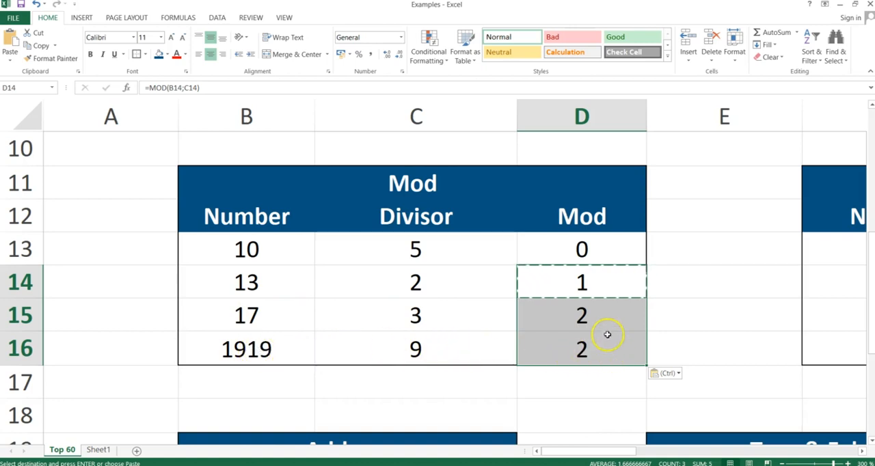
pyautogui.click(593, 314)
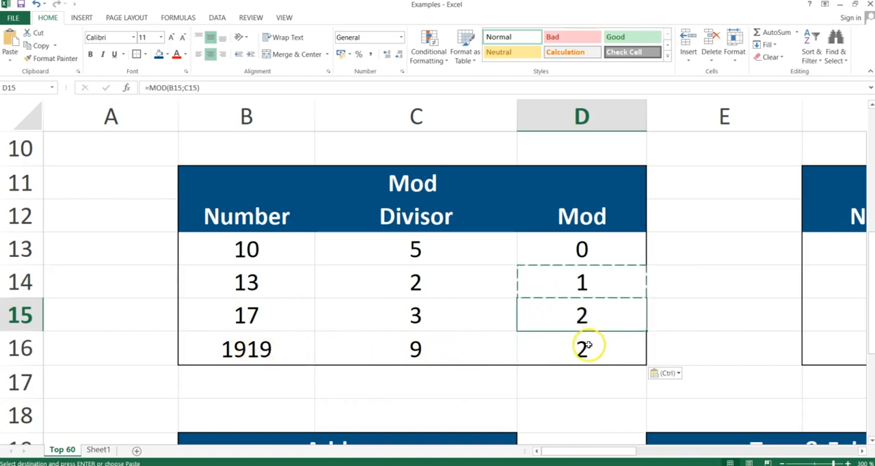
pyautogui.click(588, 345)
# - Switch to the PowerPoint slide show and advance to the Mround slide
pyautogui.hotkey('alt', 'Tab')
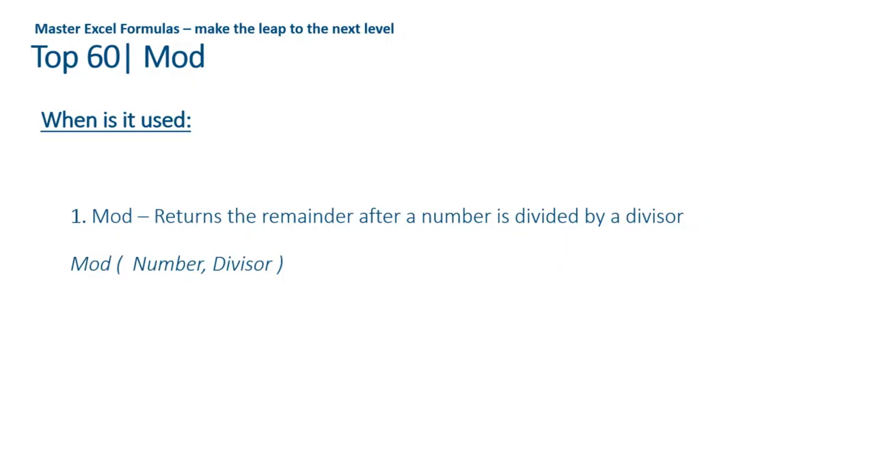
pyautogui.press('Right')
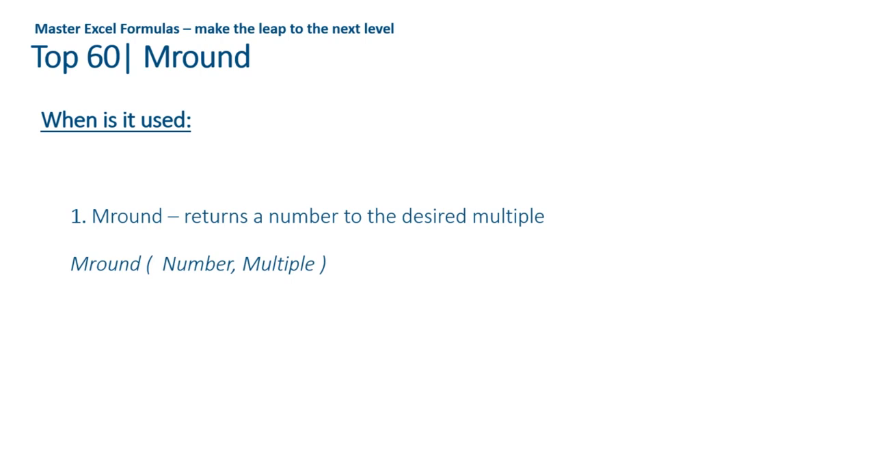
# - Switch back to the Excel workbook and select H13, the first Result cell of the Mround table
pyautogui.hotkey('alt', 'Tab')
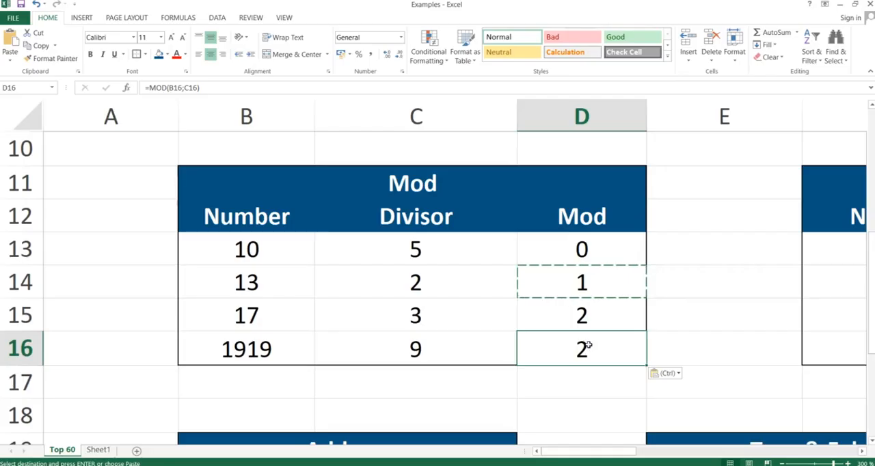
pyautogui.press('Right')
pyautogui.press('Right')
pyautogui.press('Right')
pyautogui.press('Right')
pyautogui.press('Up')
pyautogui.press('Up')
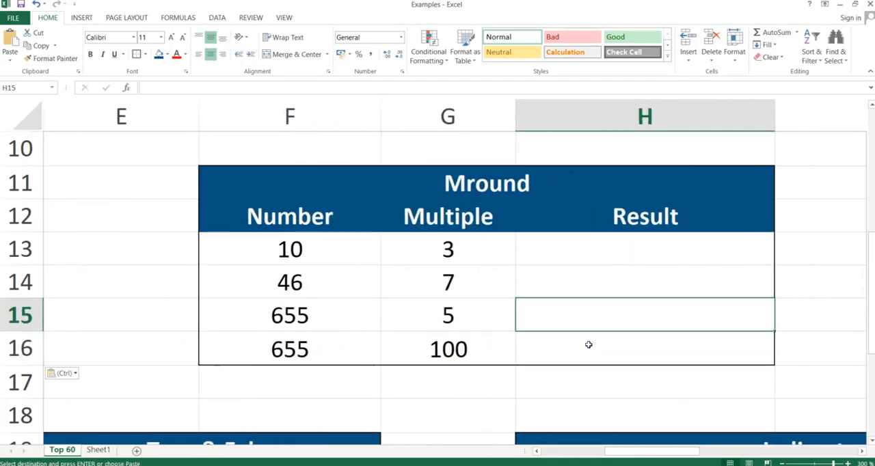
pyautogui.press('Up')
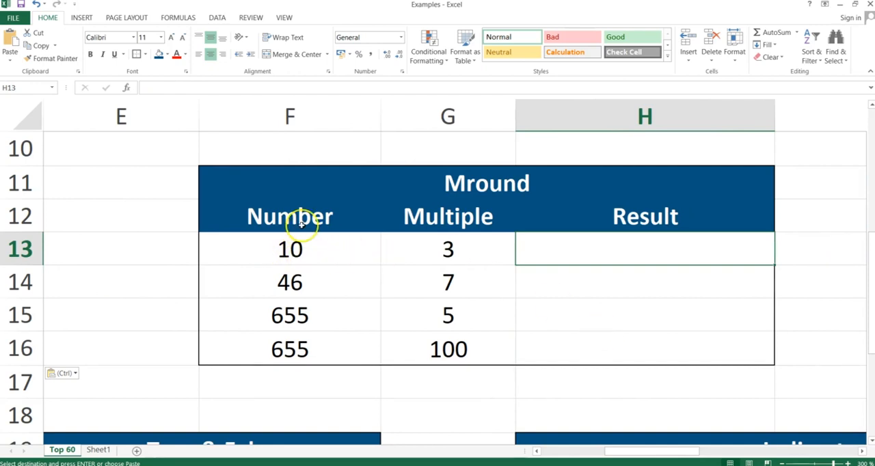
# - Enter the formula =MROUND(F13;G13) in H13, using the row's number and multiple, and check it against the number in F13
pyautogui.write('=')
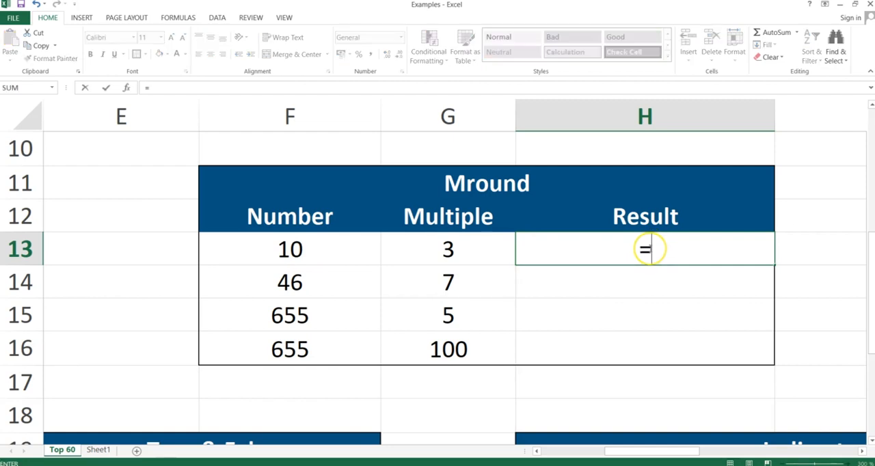
pyautogui.write('mround(')
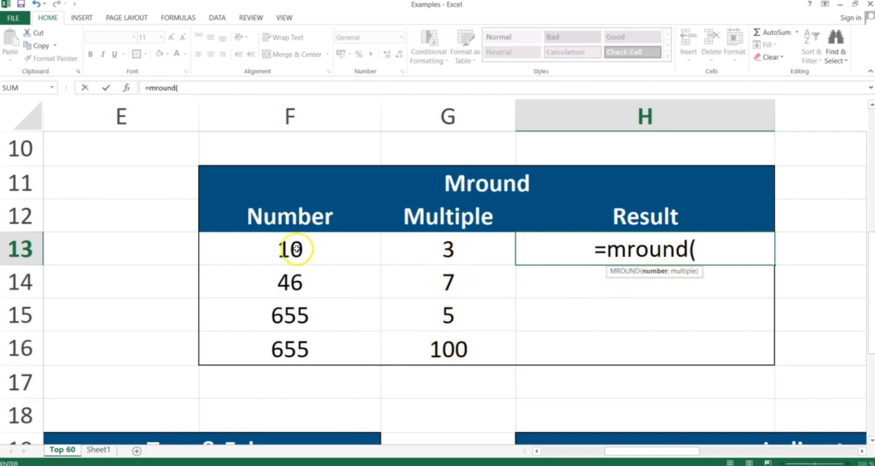
pyautogui.click(290, 249)
pyautogui.write(';')
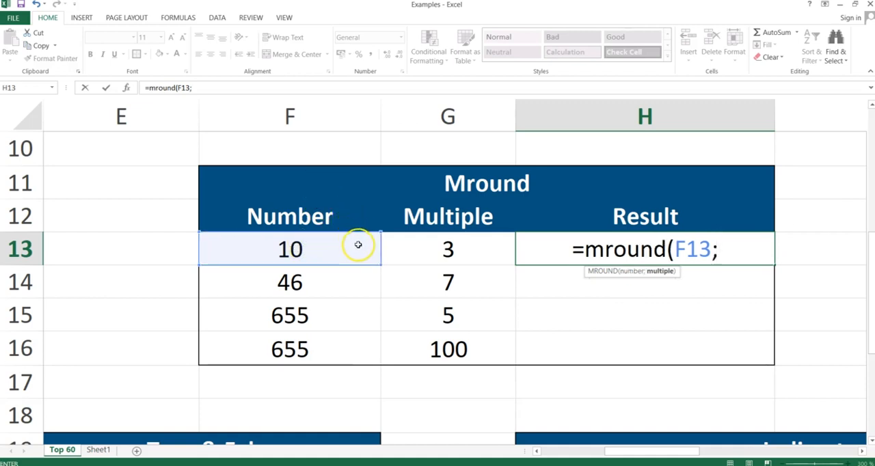
pyautogui.click(387, 252)
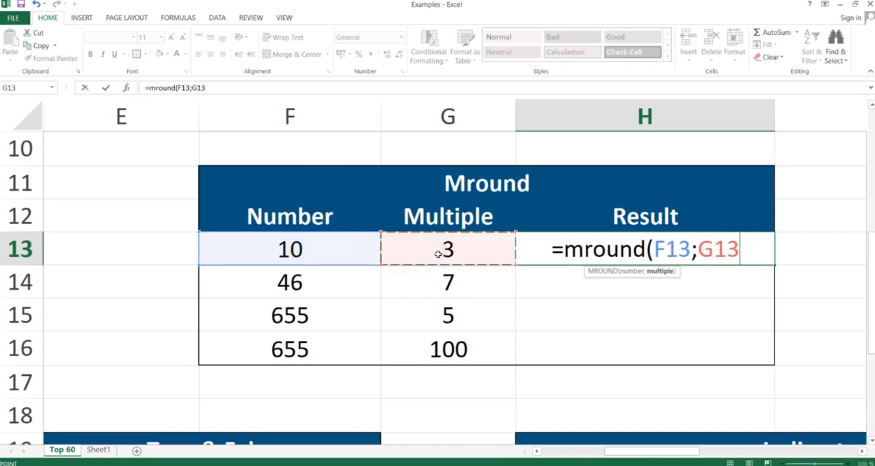
pyautogui.write(')')
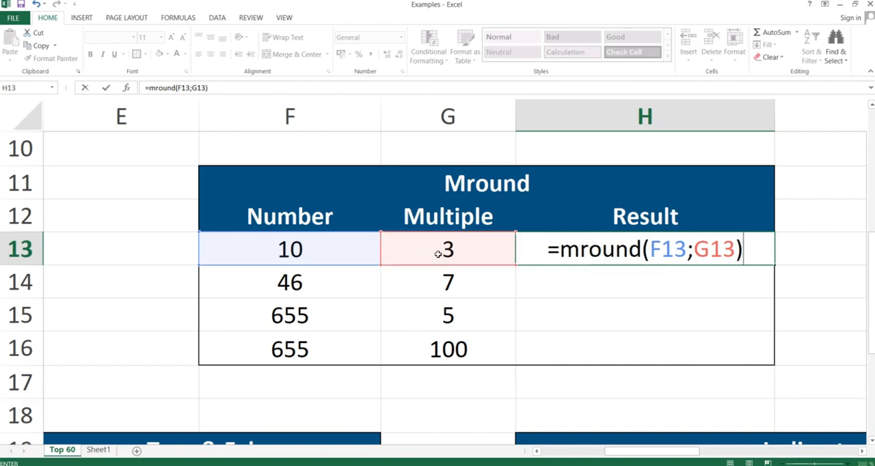
pyautogui.press('Return')
pyautogui.press('Up')
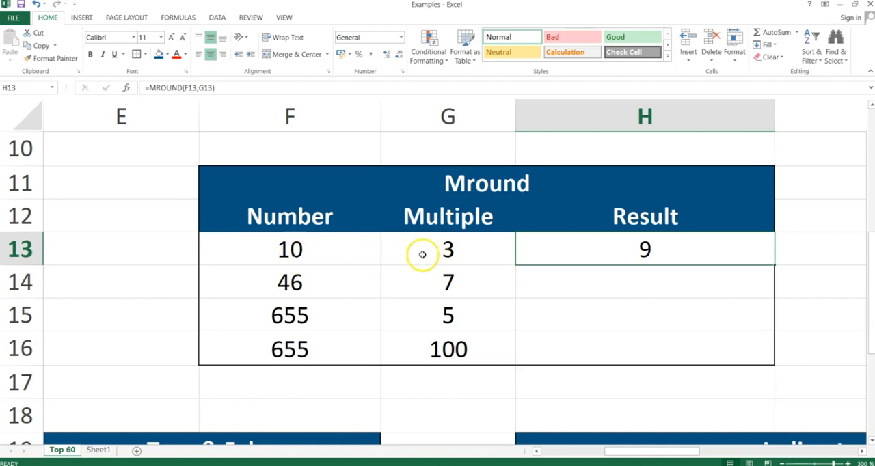
pyautogui.click(287, 251)
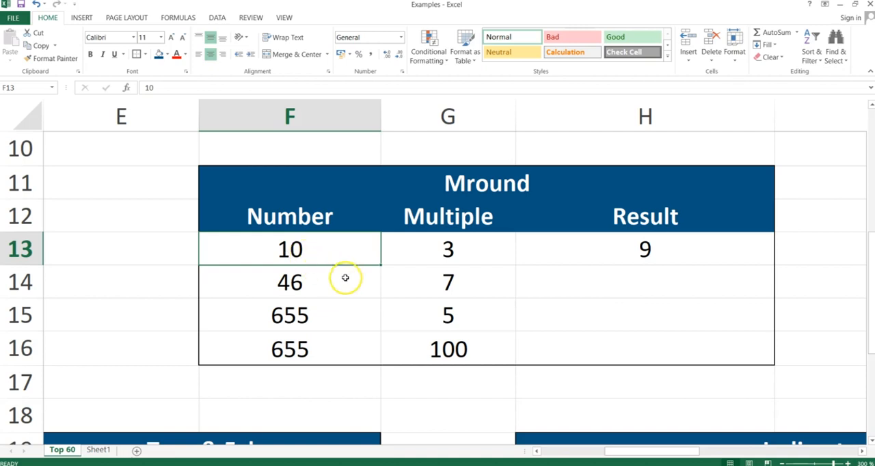
# - Copy the MROUND formula from H13 down through H16 with Paste Special, and inspect H14's cell references
pyautogui.click(653, 251)
pyautogui.hotkey('ctrl', 'c')
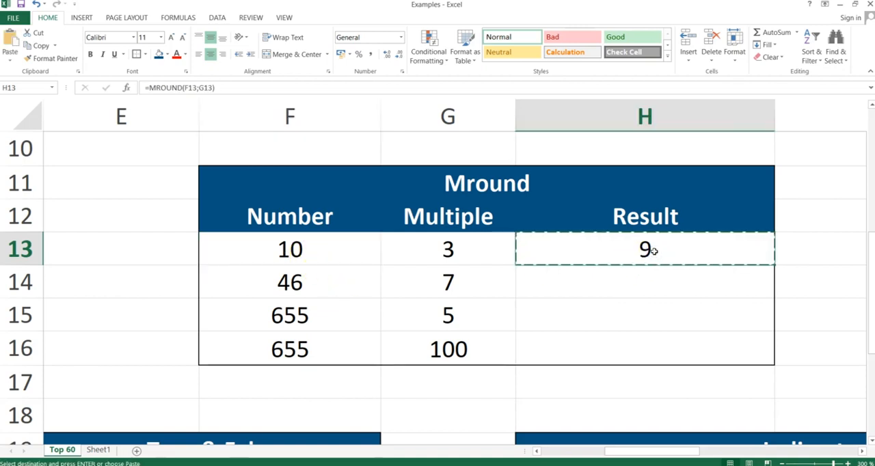
pyautogui.moveTo(653, 251); pyautogui.dragTo(654, 251)
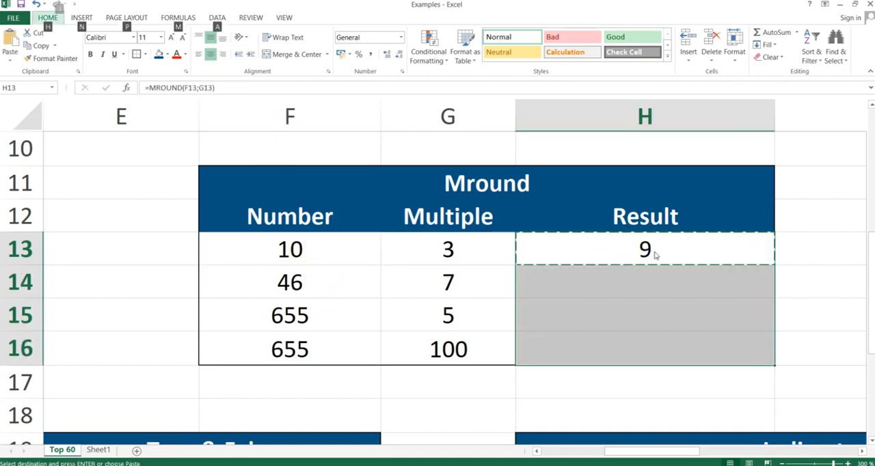
pyautogui.hotkey('ctrl', 'alt', 'v')
pyautogui.press('Return')
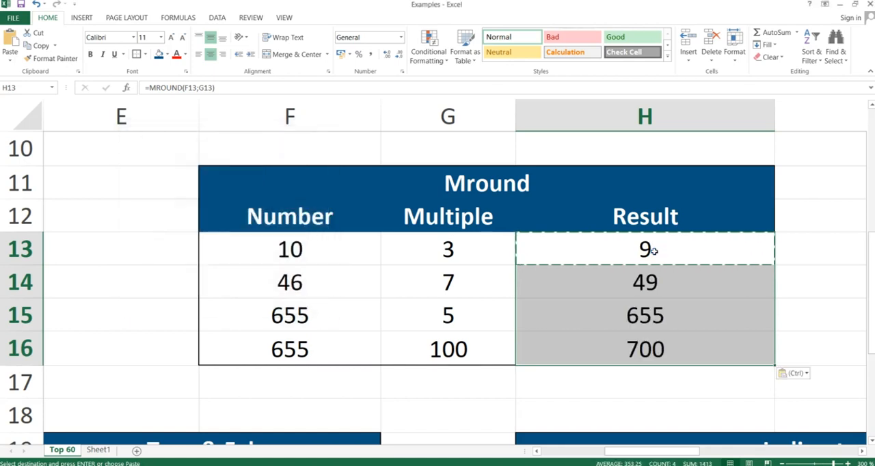
pyautogui.click(655, 287)
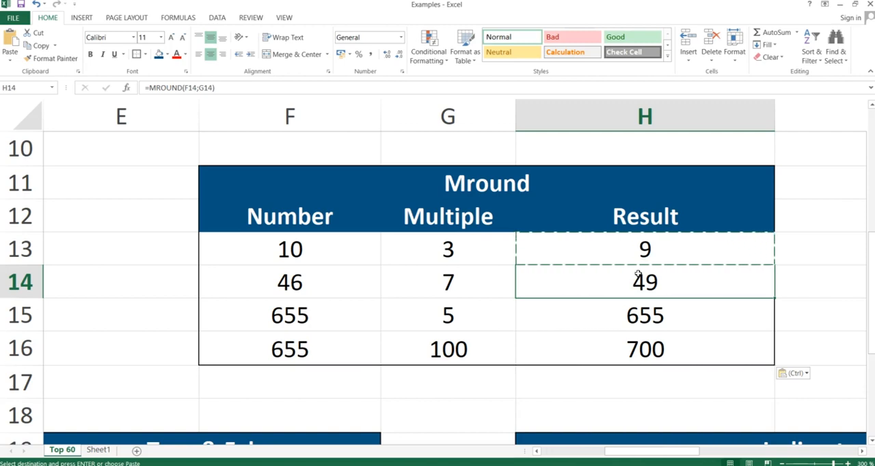
# - Switch to the PowerPoint slide show
pyautogui.hotkey('alt', 'Tab')
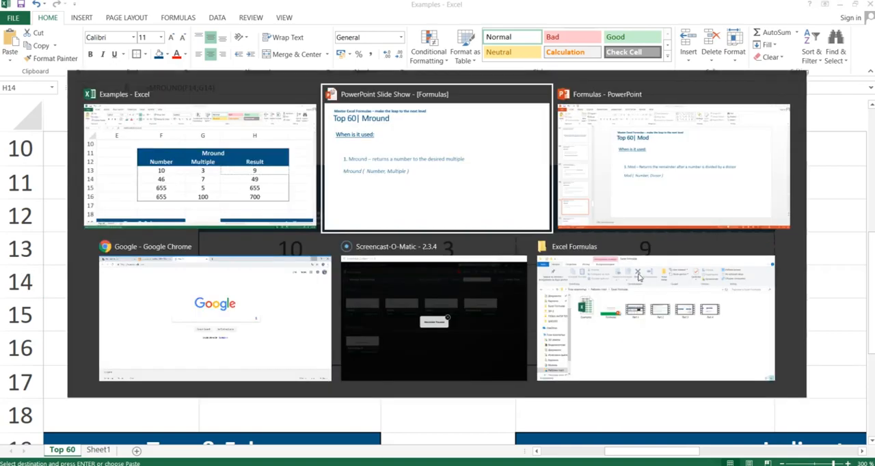
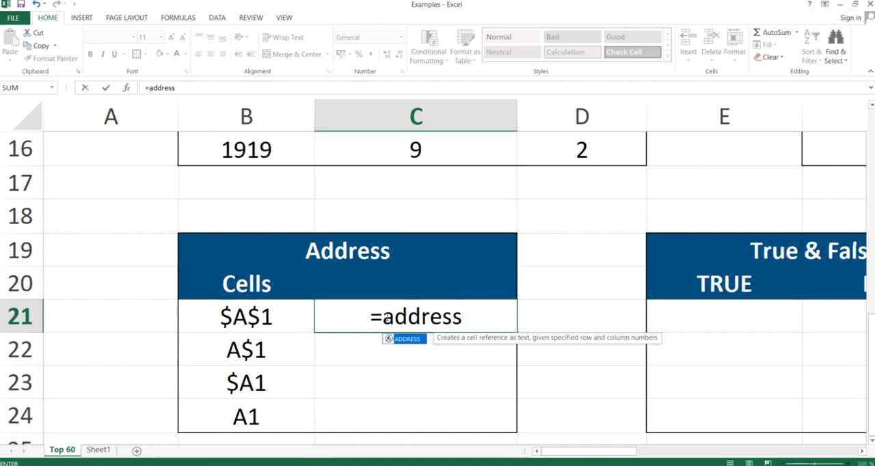
# - Give the ADDRESS formula in C21 row number 1 and column number 1, separated by a semicolon instead of a comma
pyautogui.write('(')
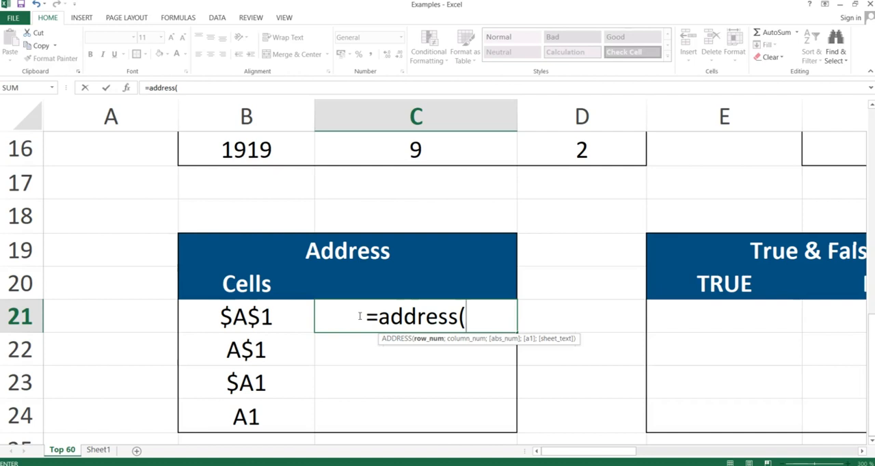
pyautogui.write('1')
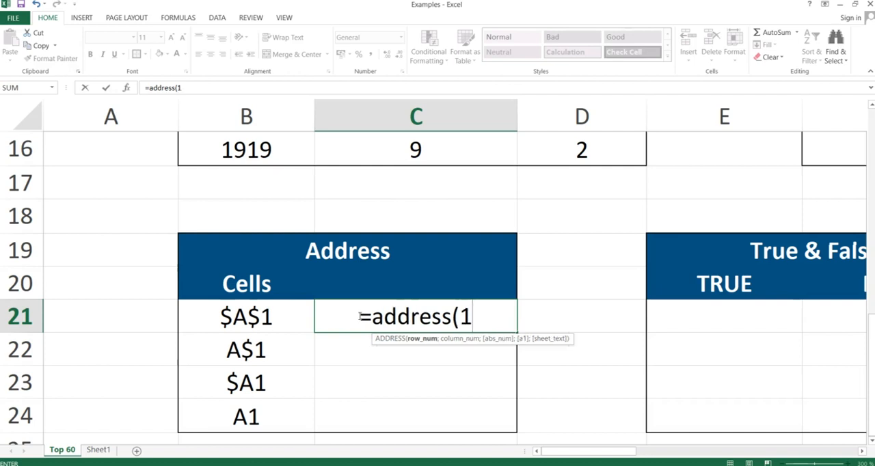
pyautogui.write(',')
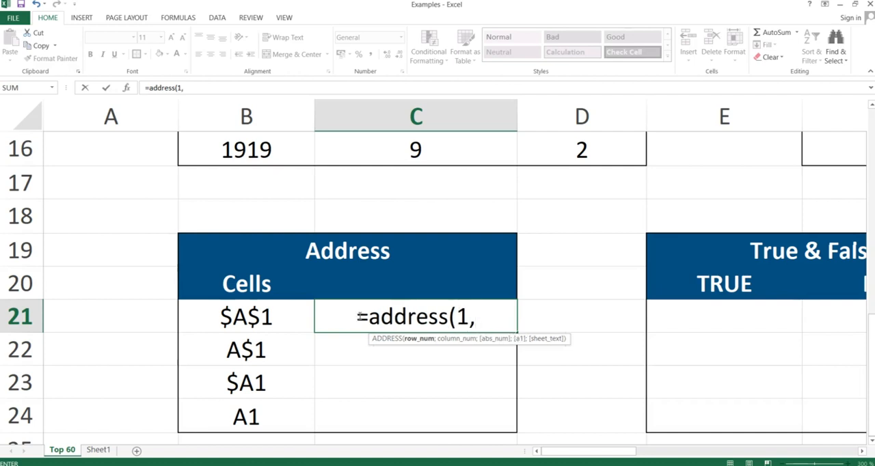
pyautogui.write('1')
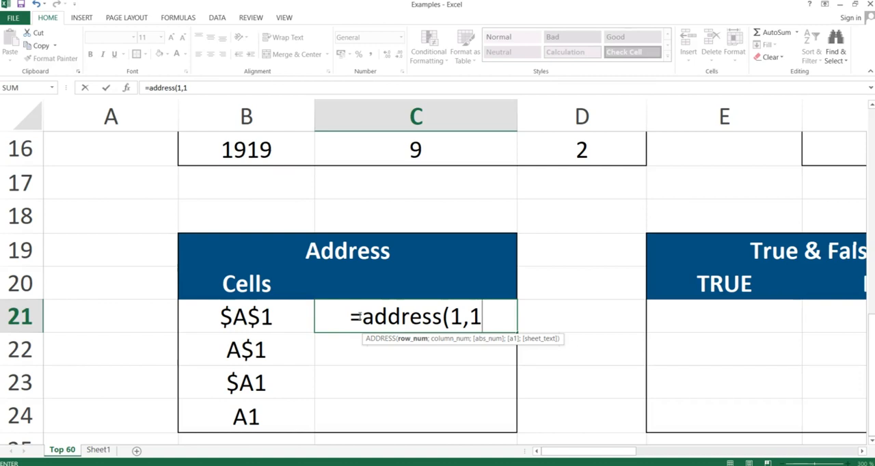
pyautogui.press('Return')
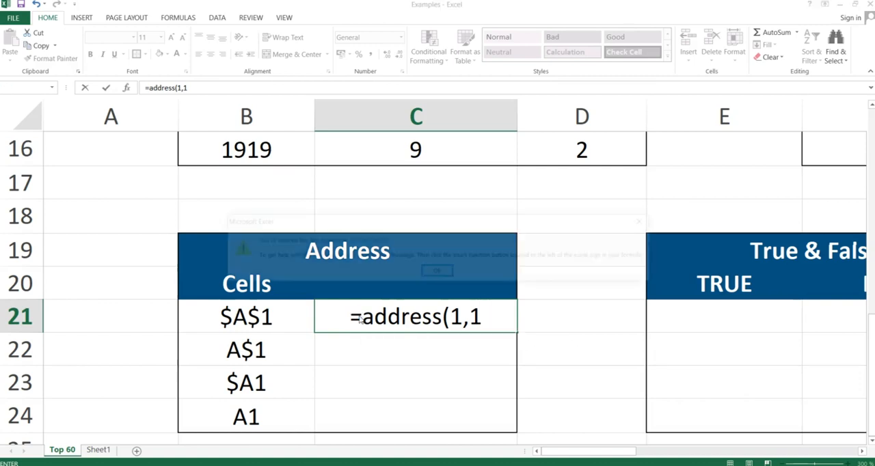
pyautogui.press('Return')
pyautogui.press('Right')
pyautogui.press('Left')
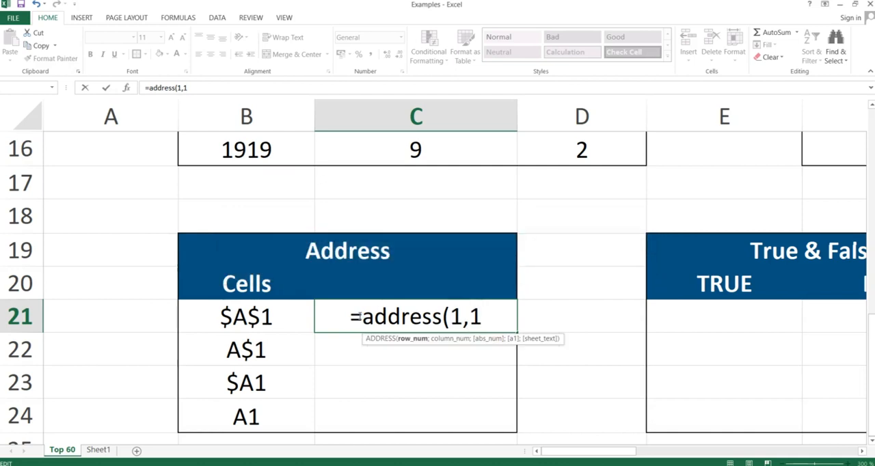
pyautogui.press('BackSpace')
pyautogui.write(';1')
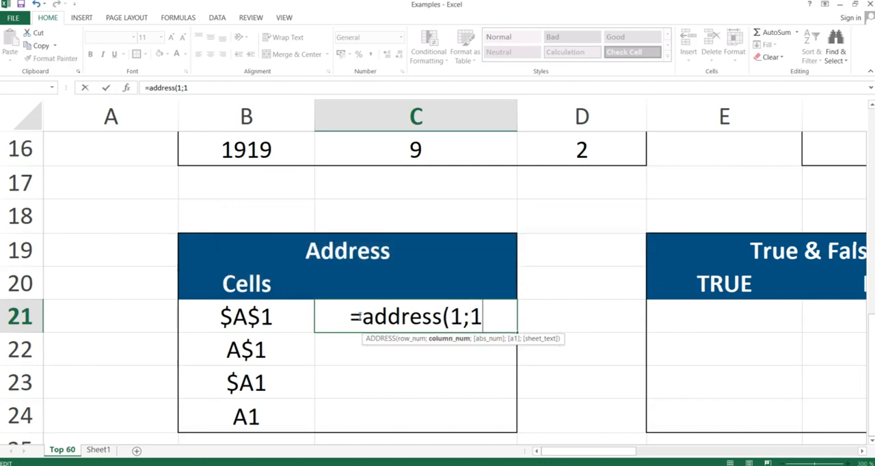
pyautogui.write(';')
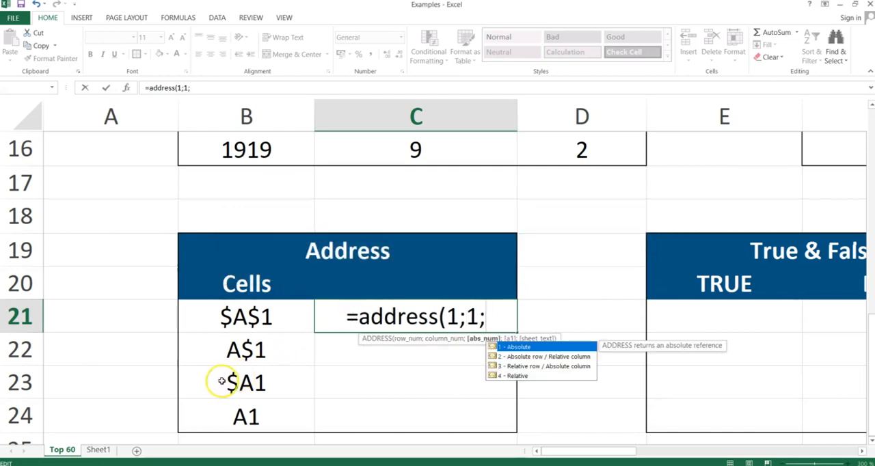
# - Complete the C21 formula as =ADDRESS(1;1;1), using reference type 1 for an absolute reference
pyautogui.click(514, 362)
pyautogui.write('1)')
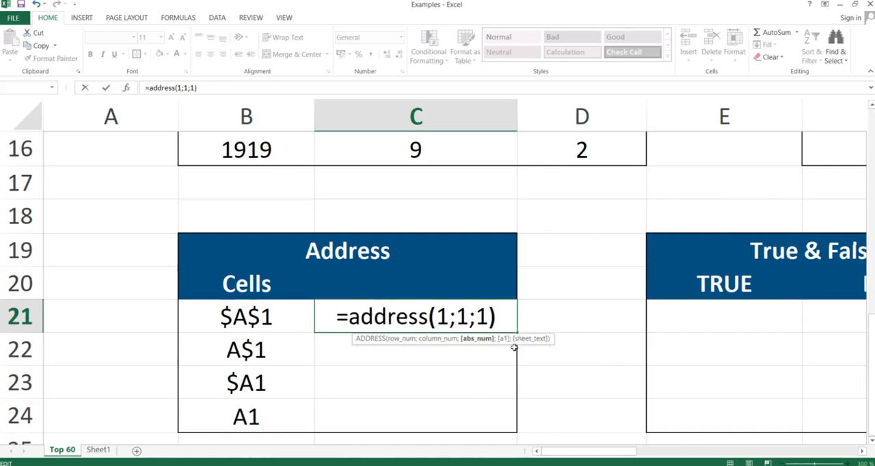
pyautogui.press('Return')
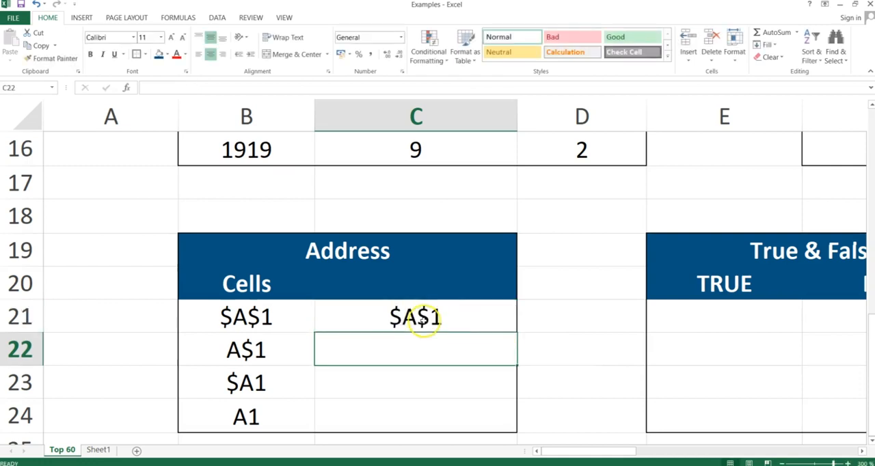
# - Set the reference type in C21's ADDRESS formula to 2, for an absolute row and relative column
pyautogui.click(422, 321)
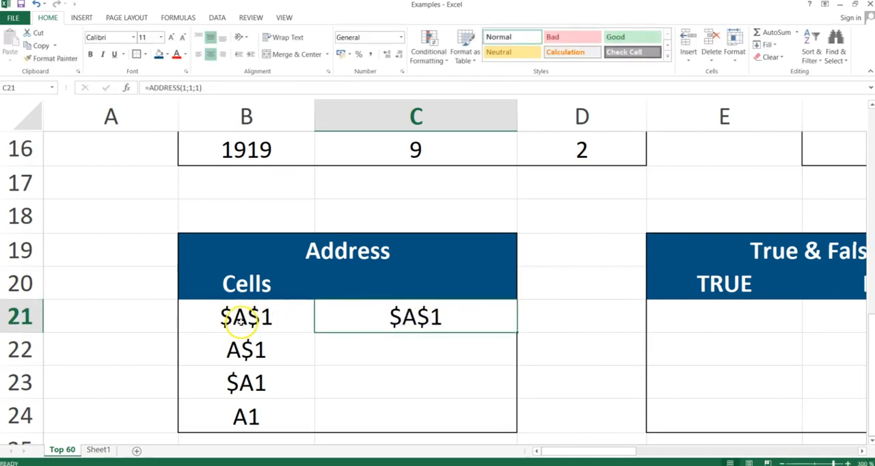
pyautogui.doubleClick(438, 319)
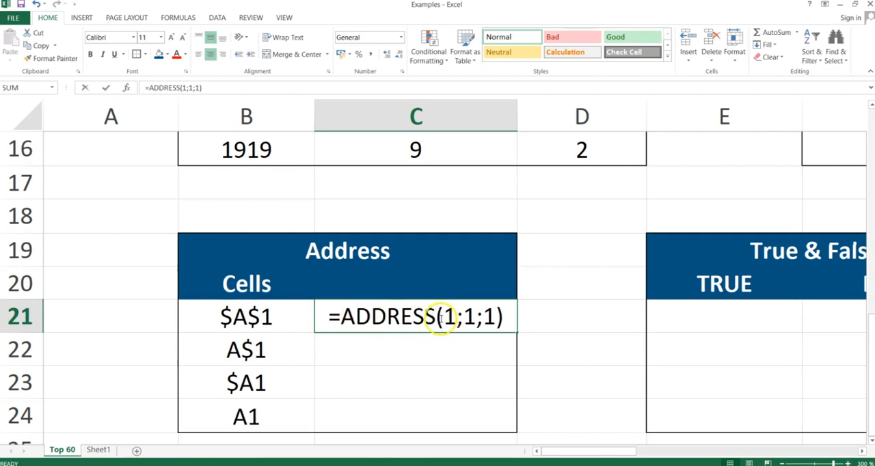
pyautogui.click(490, 316)
pyautogui.press('BackSpace')
pyautogui.write('2')
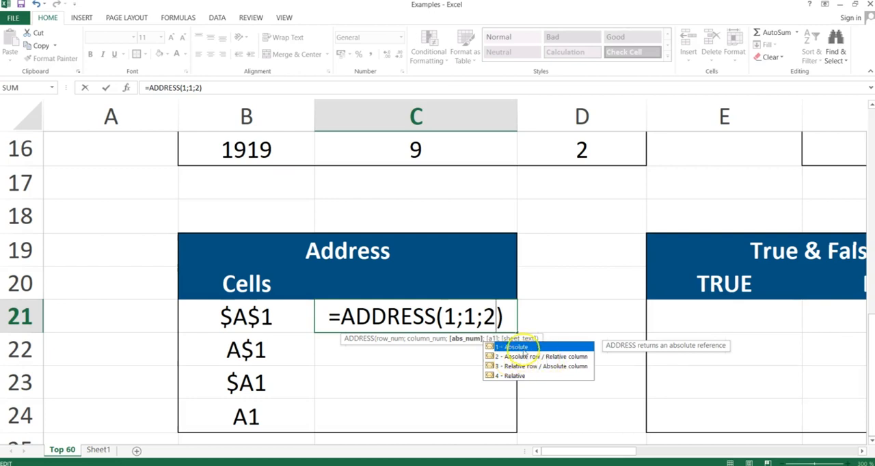
pyautogui.press('Return')
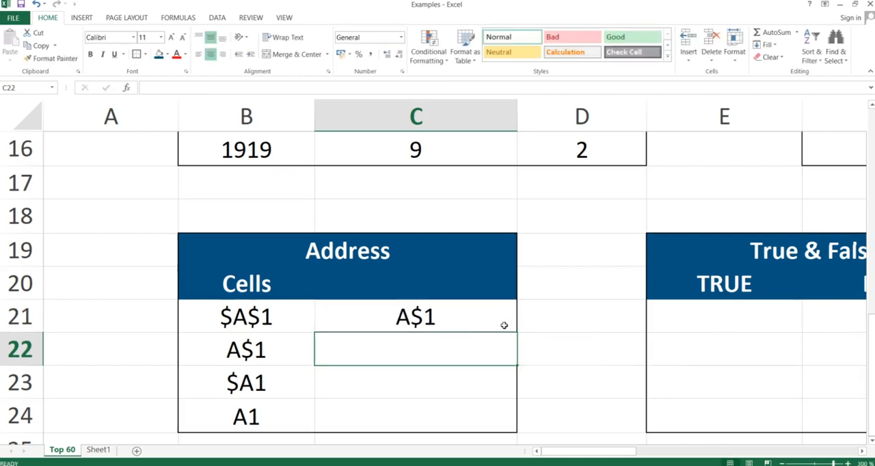
# - Set the reference type in C21's ADDRESS formula to 3, for a relative row and absolute column
pyautogui.click(410, 313)
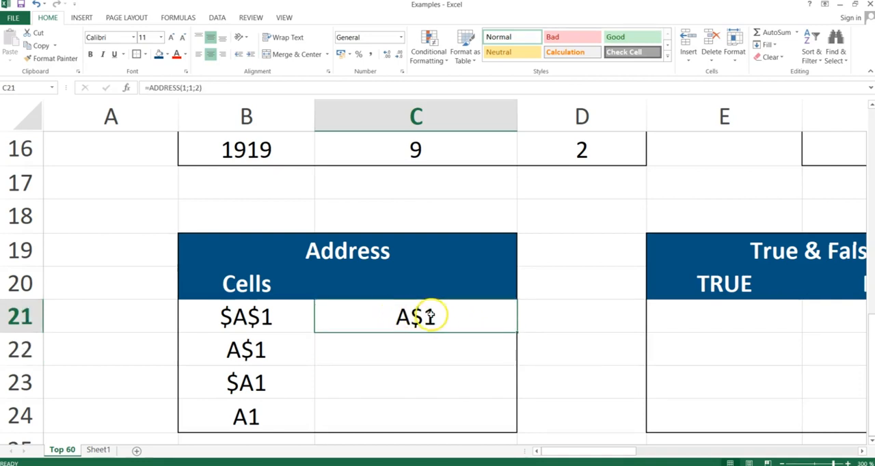
pyautogui.doubleClick(427, 315)
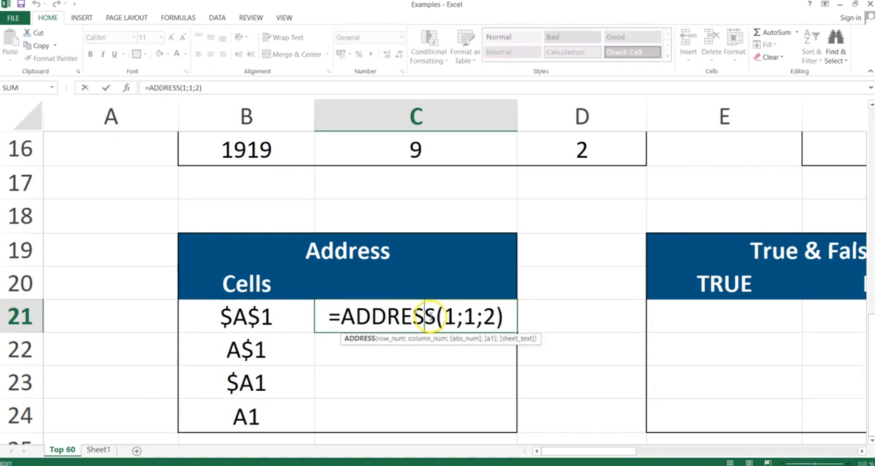
pyautogui.click(494, 317)
pyautogui.press('BackSpace')
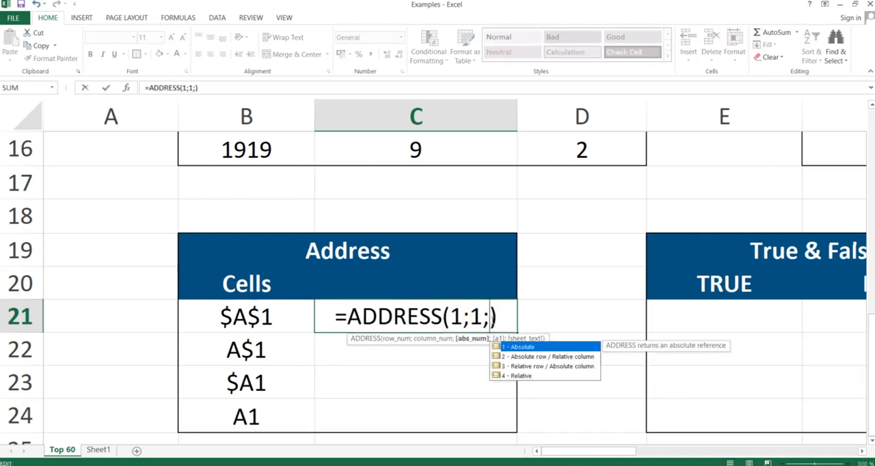
pyautogui.write('3')
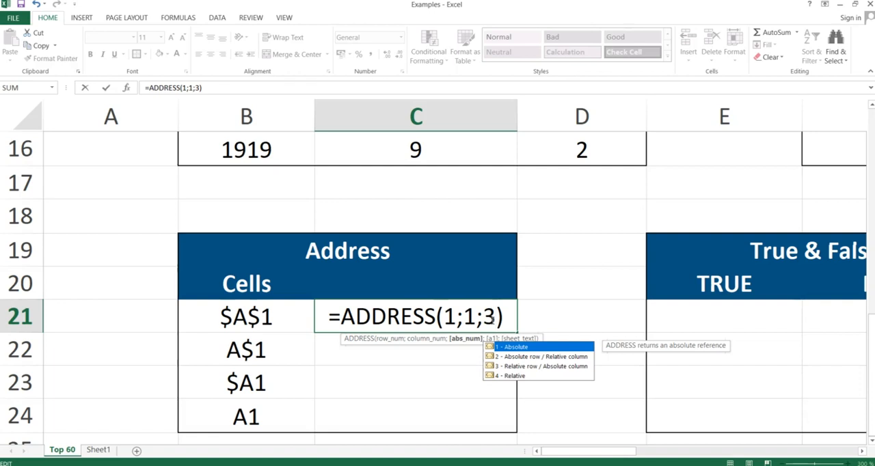
pyautogui.press('Return')
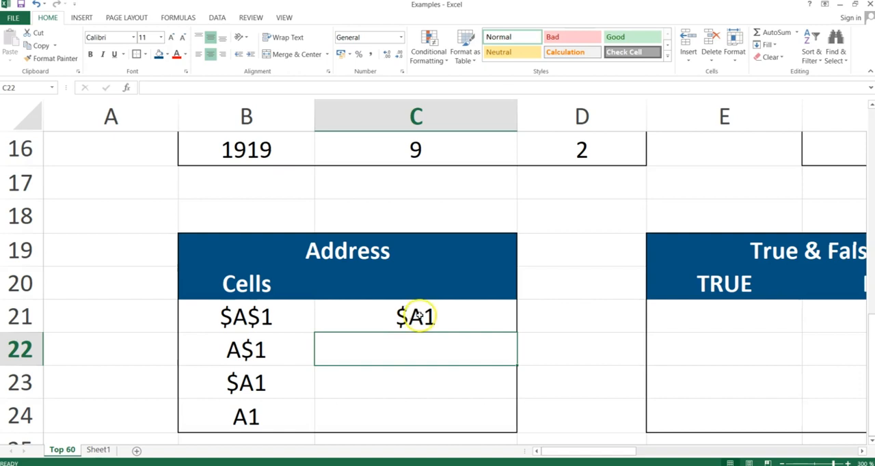
# - Set the reference type in C21's ADDRESS formula to 4, for a fully relative reference
pyautogui.click(419, 316)
pyautogui.doubleClick(419, 316)
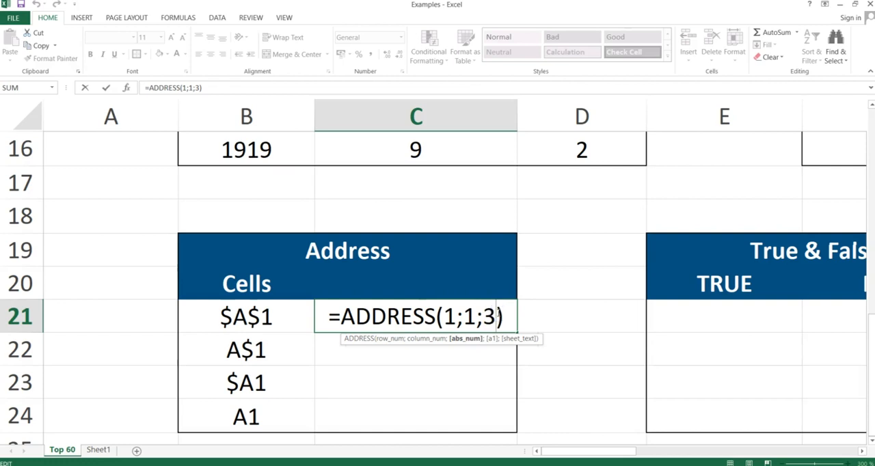
pyautogui.press('BackSpace')
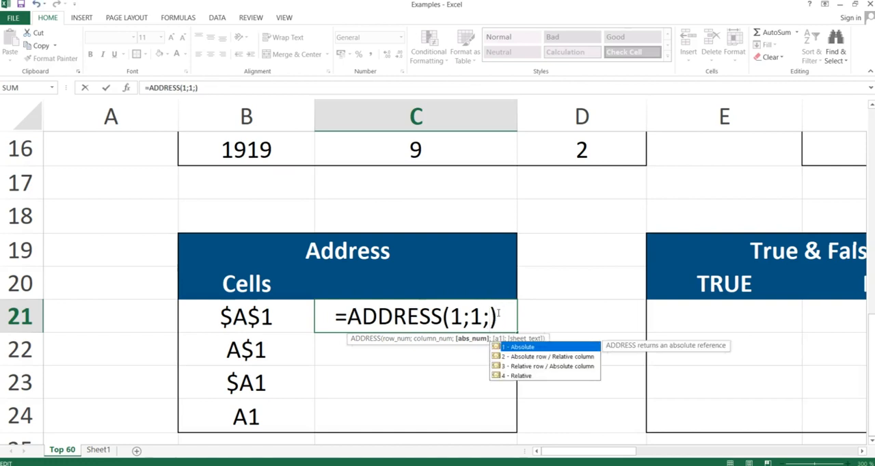
pyautogui.write('4')
pyautogui.press('Return')
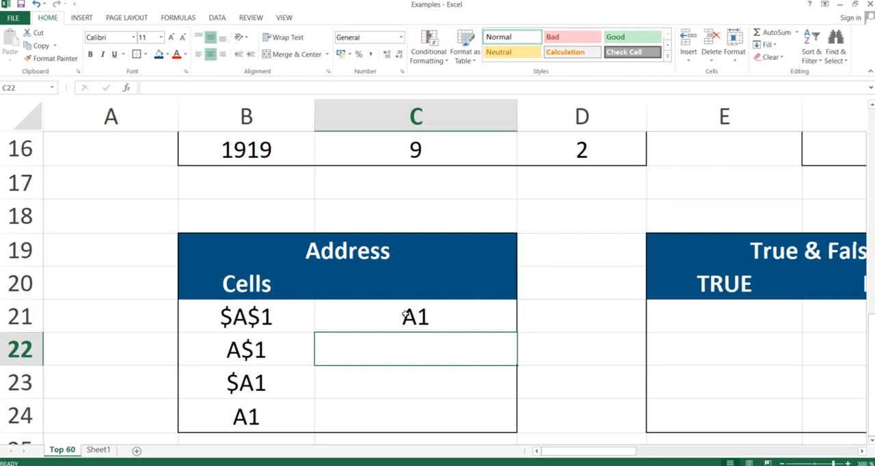
# - Switch to the PowerPoint slide show and advance from the Address slide to the True & False slide
pyautogui.hotkey('alt', 'Tab')
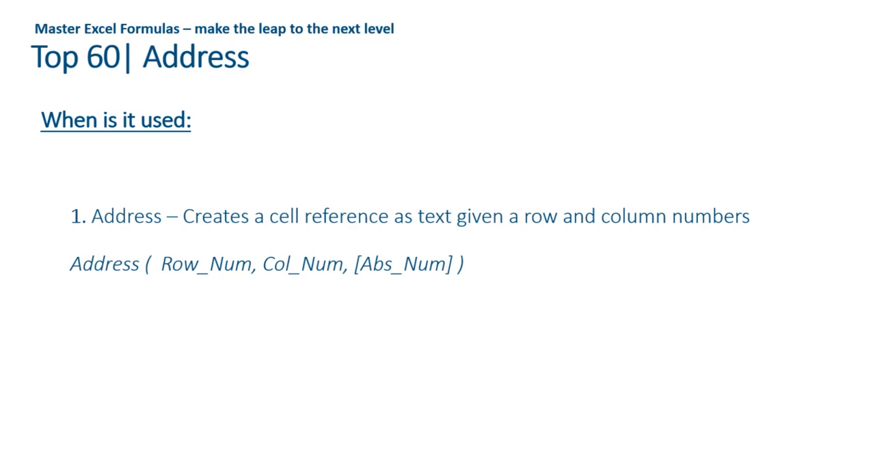
pyautogui.press('Right')
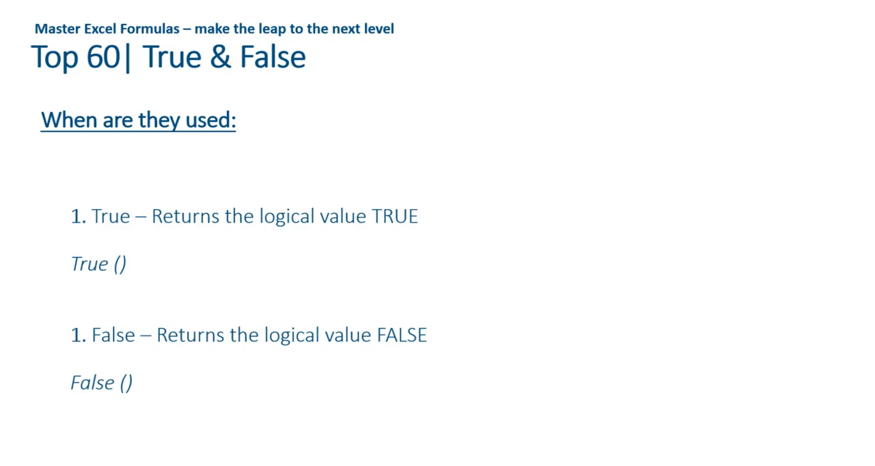
# - Switch back to the Excel workbook and select E21, the first cell under TRUE in the True & False table
pyautogui.hotkey('alt', 'Tab')
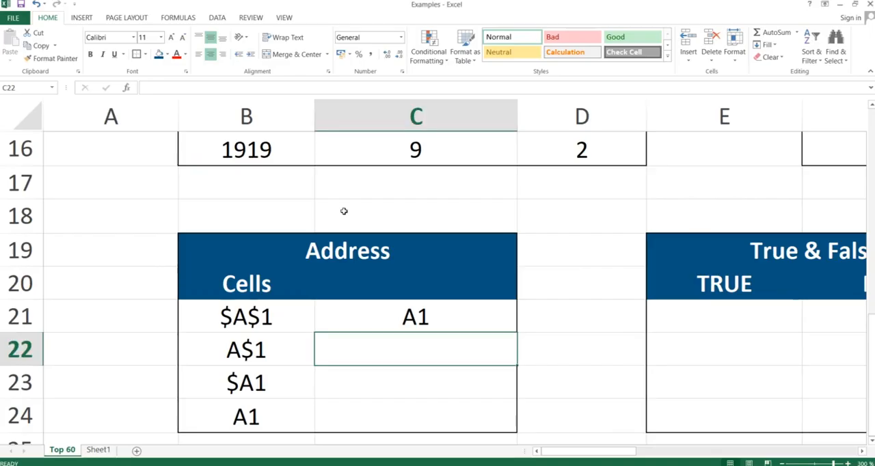
pyautogui.press('Right')
pyautogui.press('Right')
pyautogui.press('Right')
pyautogui.press('Up')
pyautogui.press('Left')
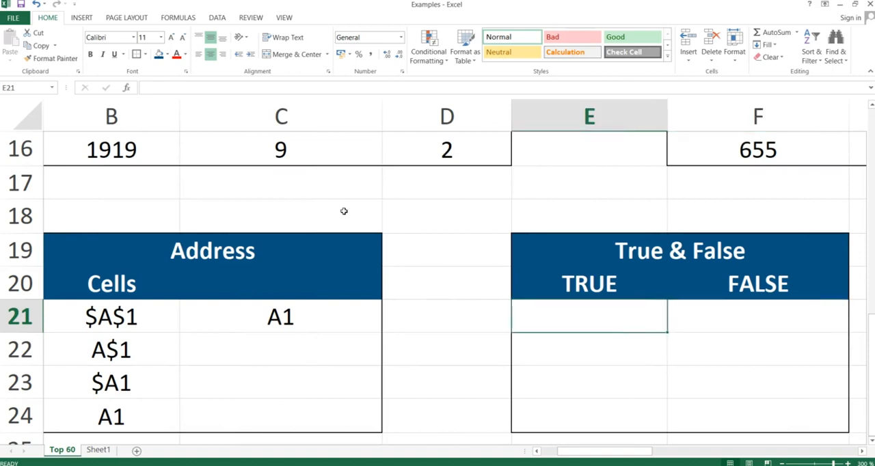
# - Enter the formula =TRUE() in E21, replacing the plain text entry, and reselect the cell
pyautogui.write('true')
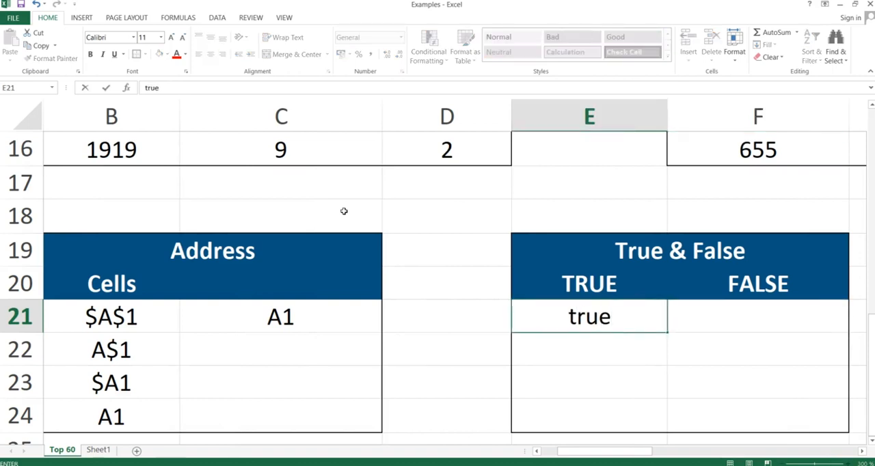
pyautogui.press('BackSpace')
pyautogui.press('BackSpace')
pyautogui.press('BackSpace')
pyautogui.press('BackSpace')
pyautogui.write('=true')
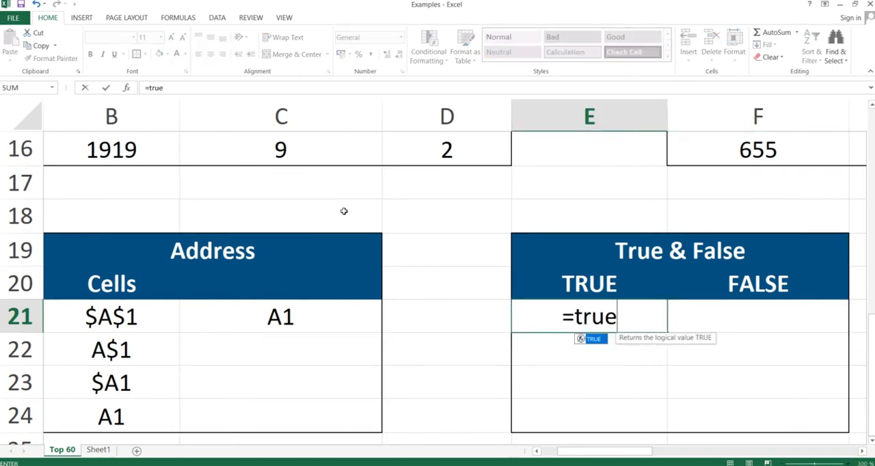
pyautogui.write('()')
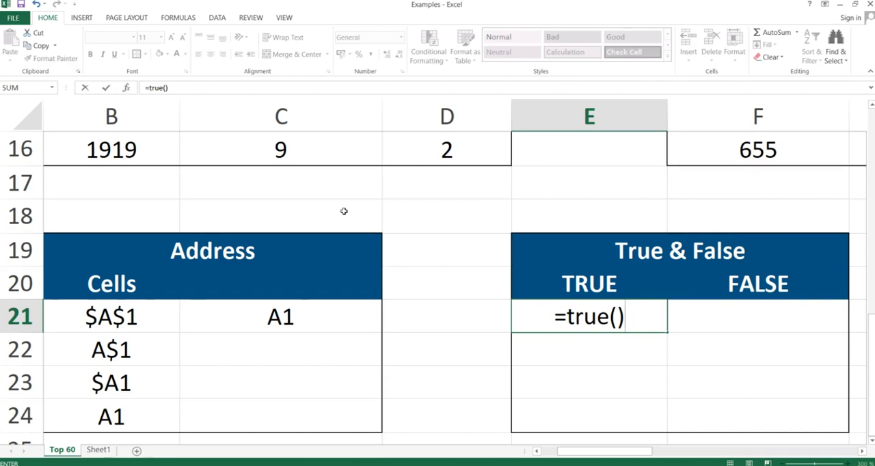
pyautogui.press('Return')
pyautogui.press('Up')
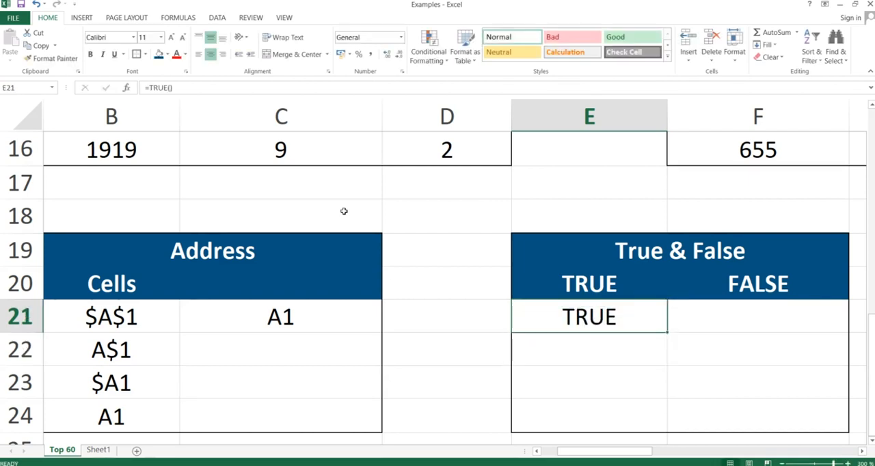
# - Enter the formula =FALSE() in F21, the first cell under FALSE, and reselect the cell
pyautogui.press('Right')
pyautogui.write('=false')
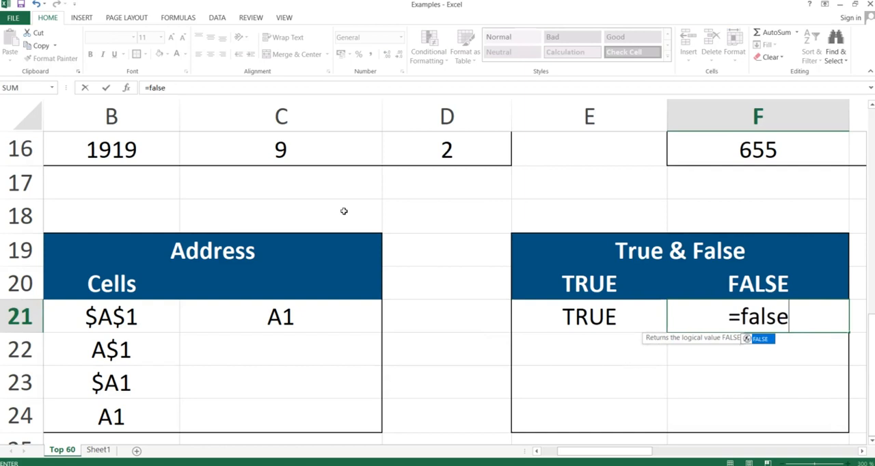
pyautogui.write('(')
pyautogui.press('BackSpace')
pyautogui.write('()')
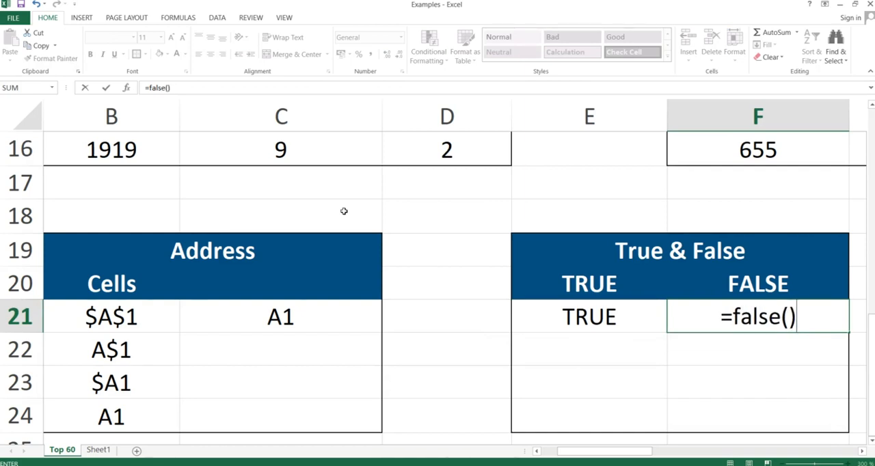
pyautogui.hotkey('ctrl', 'Return')
pyautogui.press('Return')
pyautogui.press('Up')
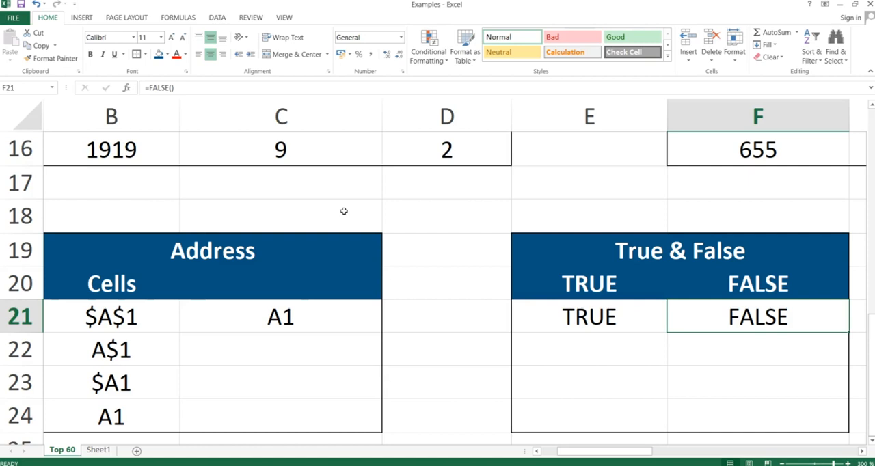
# - Show the Indirect slide in the PowerPoint slide show, and return to the Excel workbook to select H21
pyautogui.hotkey('alt', 'Tab')
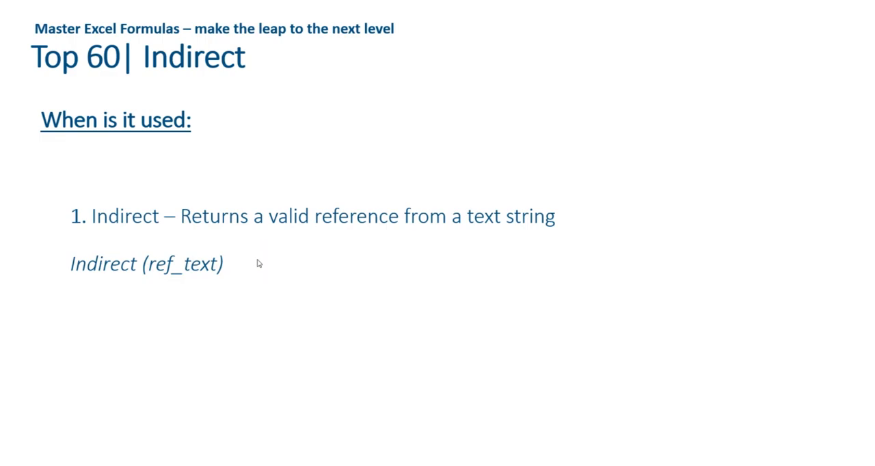
pyautogui.hotkey('alt', 'Tab')
pyautogui.press('Right')
pyautogui.press('Right')
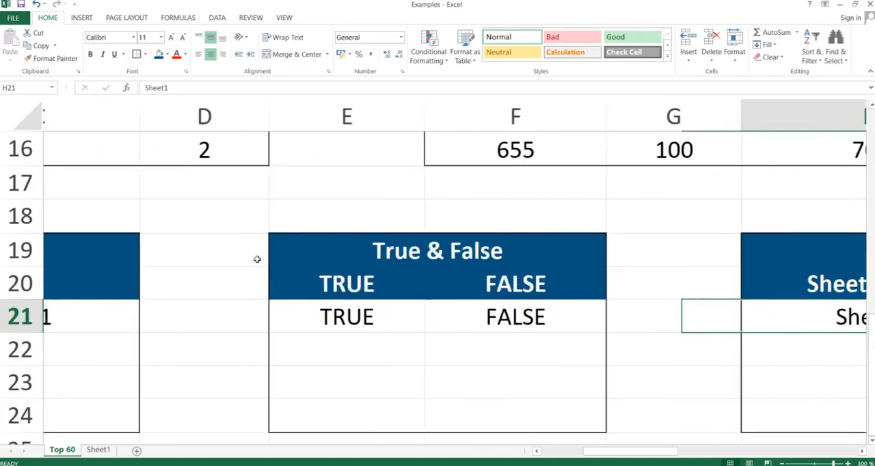
# - Look at the contents of Sheet1, the sheet named in H21, and return to the Top 60 sheet
pyautogui.press('Right')
pyautogui.press('Left')
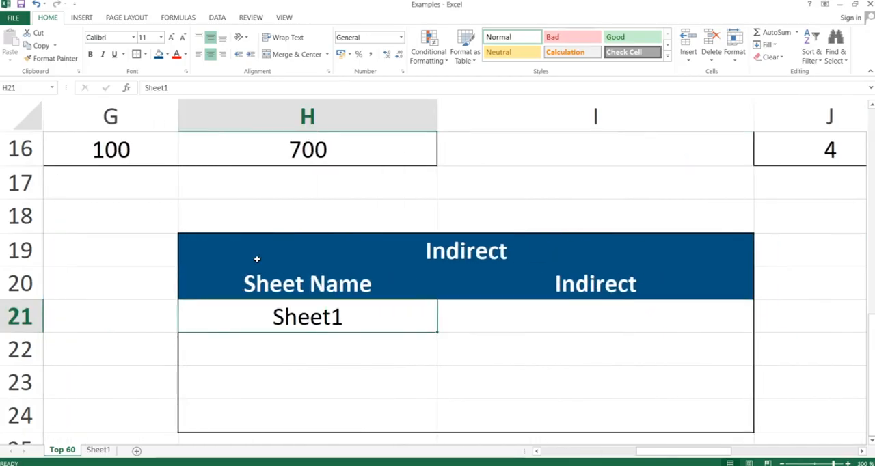
pyautogui.click(323, 314)
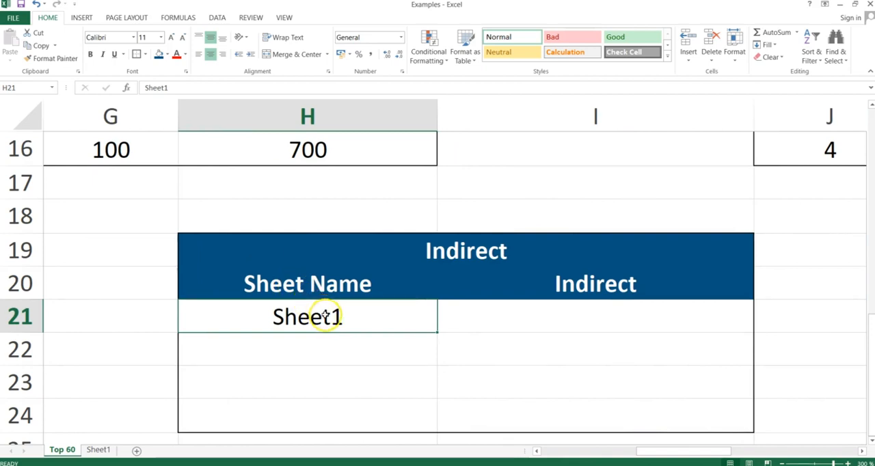
pyautogui.click(98, 451)
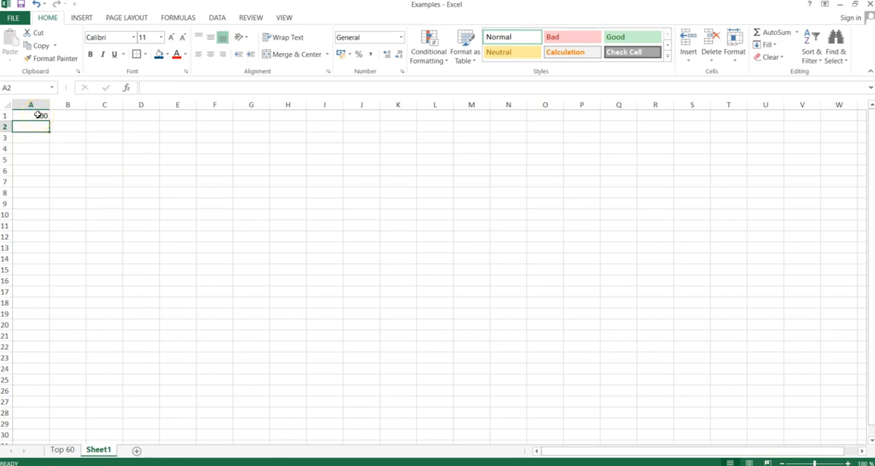
pyautogui.click(73, 449)
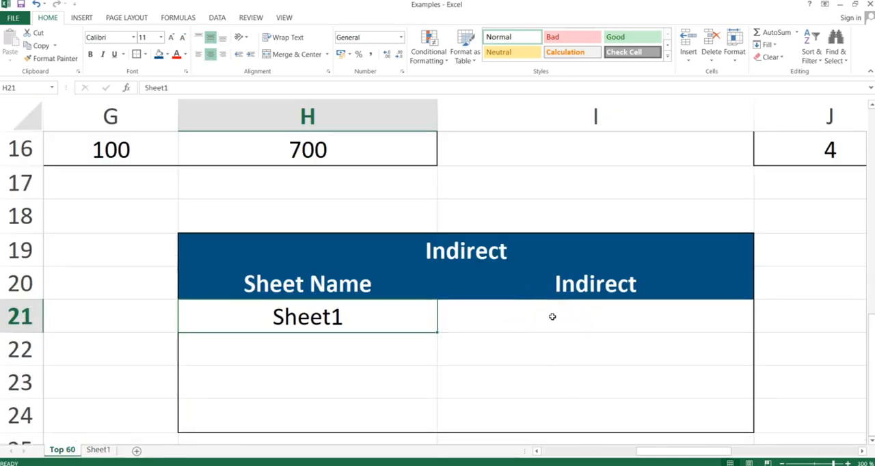
# - Try to enter the formula =indirect(H21&!A1 in I21, the first cell under Indirect, using the sheet name cell as reference
pyautogui.click(552, 317)
pyautogui.write('=')
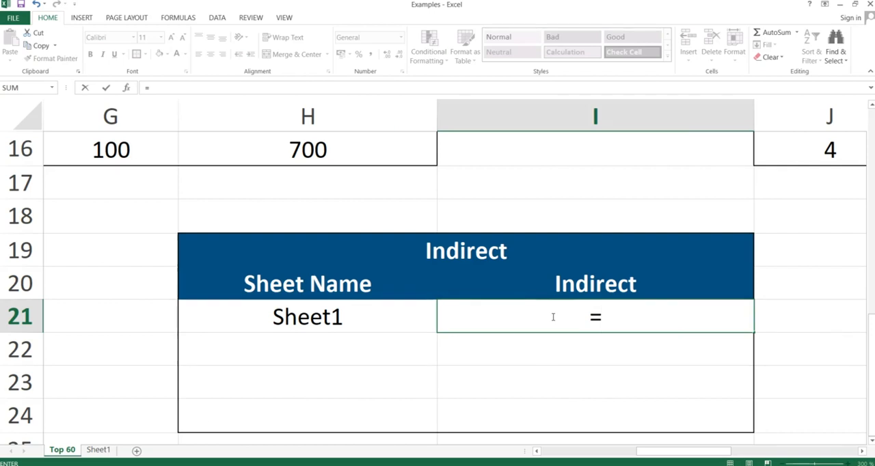
pyautogui.write('indirect')
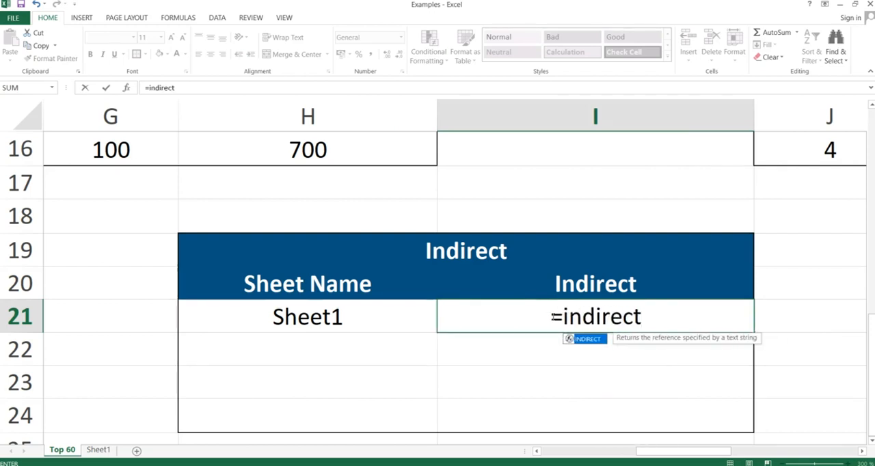
pyautogui.write('(')
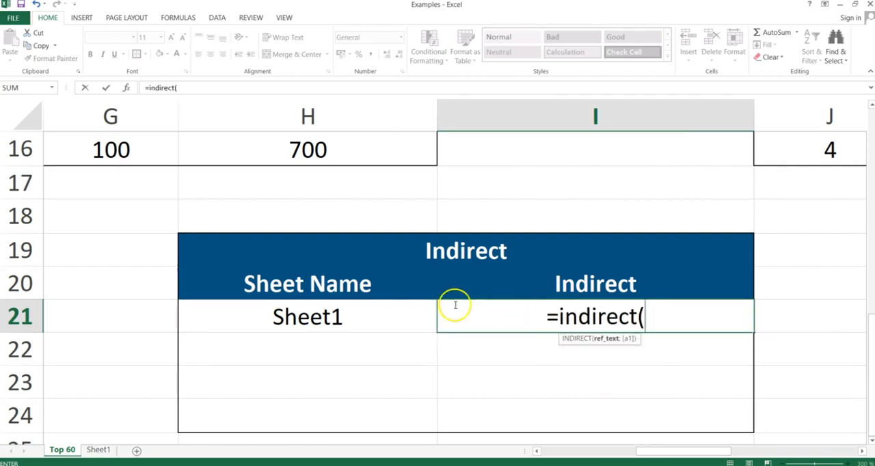
pyautogui.click(335, 313)
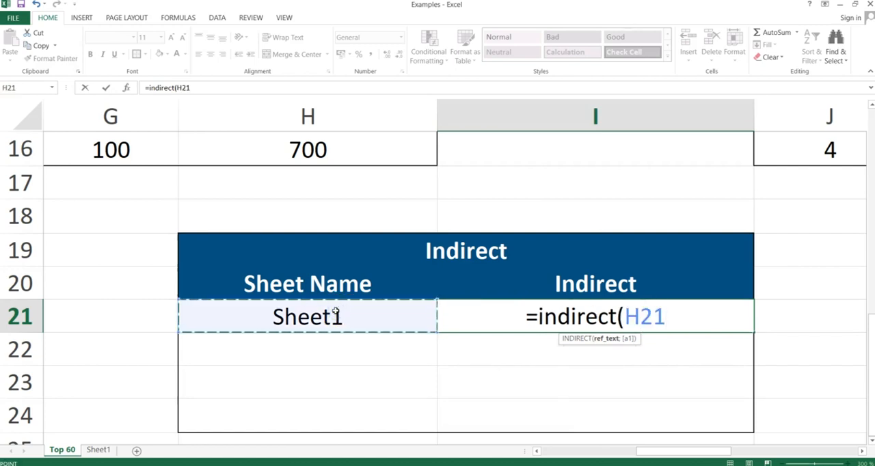
pyautogui.write('&')
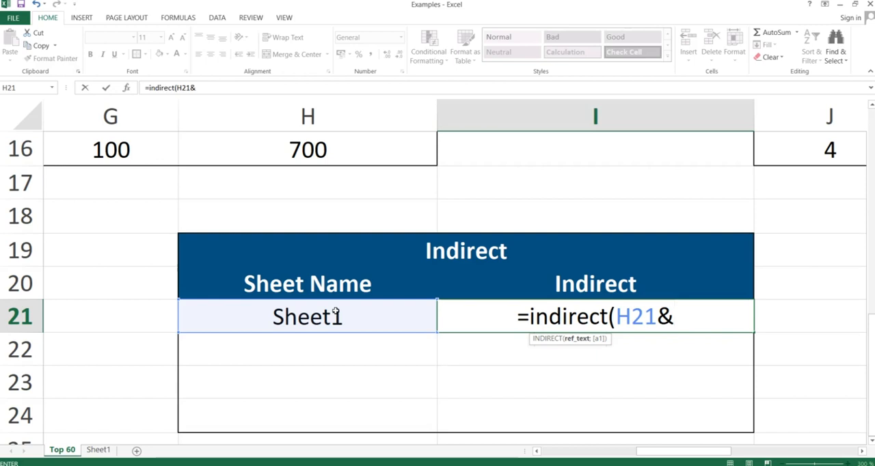
pyautogui.write('!')
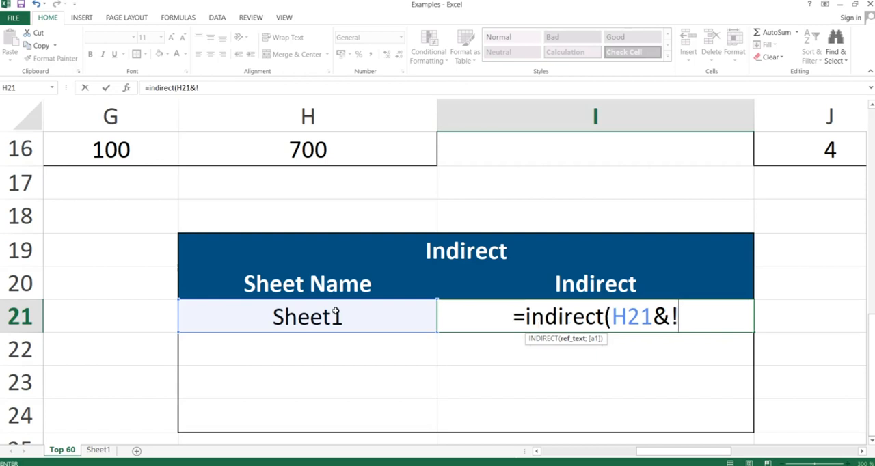
pyautogui.write('A1')
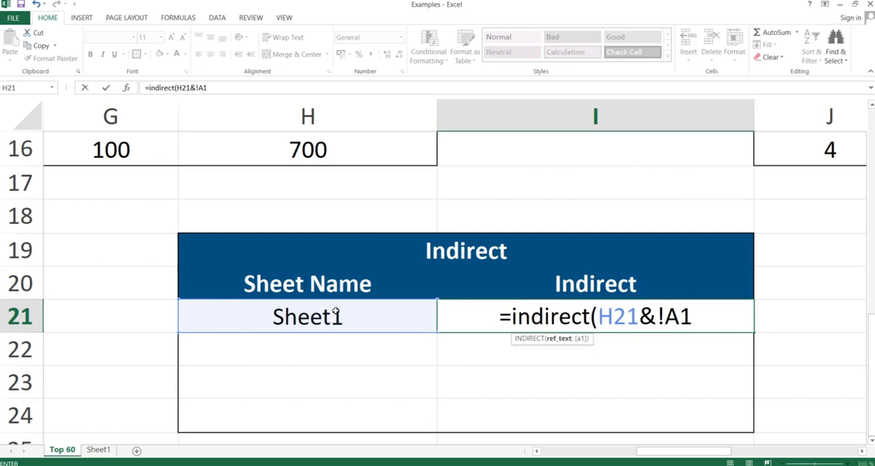
pyautogui.press('Return')
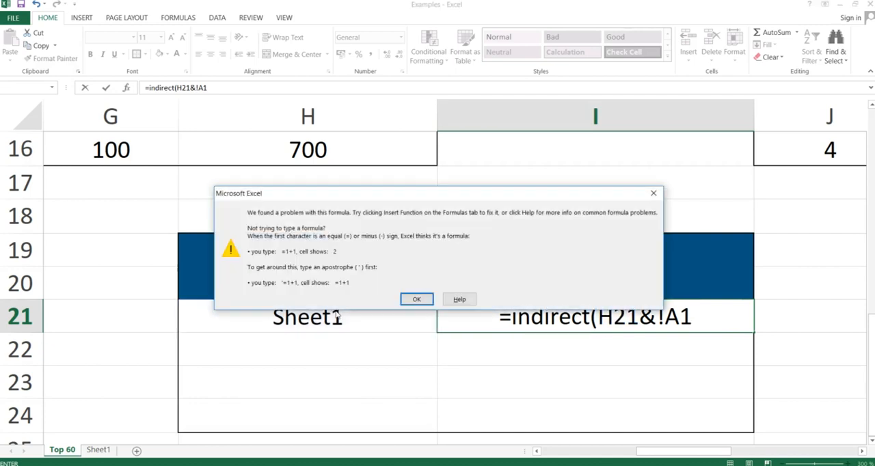
pyautogui.press('Return')
# - Correct the formula in I21 to =INDIRECT(H21&"!A1") by quoting !A1 and closing the parenthesis, and reselect the cell
pyautogui.press('Right')
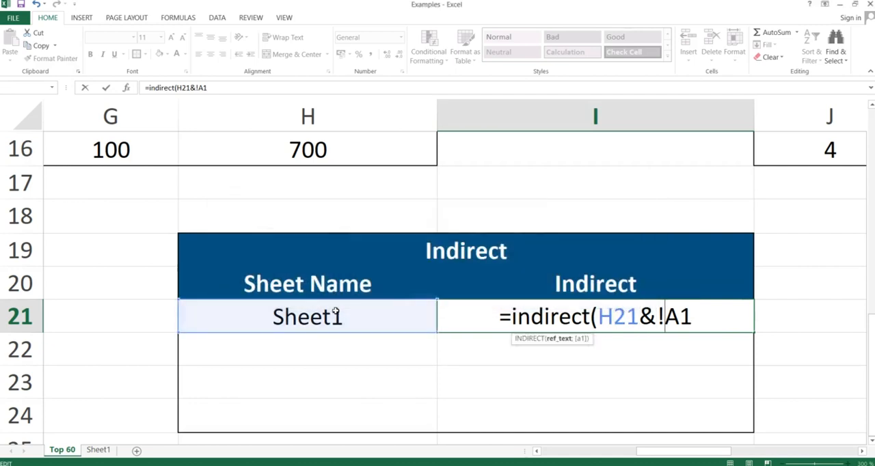
pyautogui.press('Left')
pyautogui.write('""')
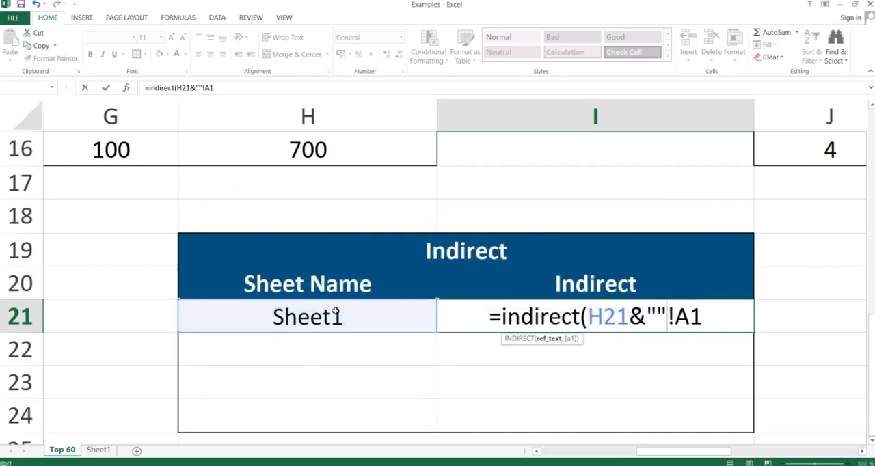
pyautogui.press('BackSpace')
pyautogui.press('Right')
pyautogui.press('Right')
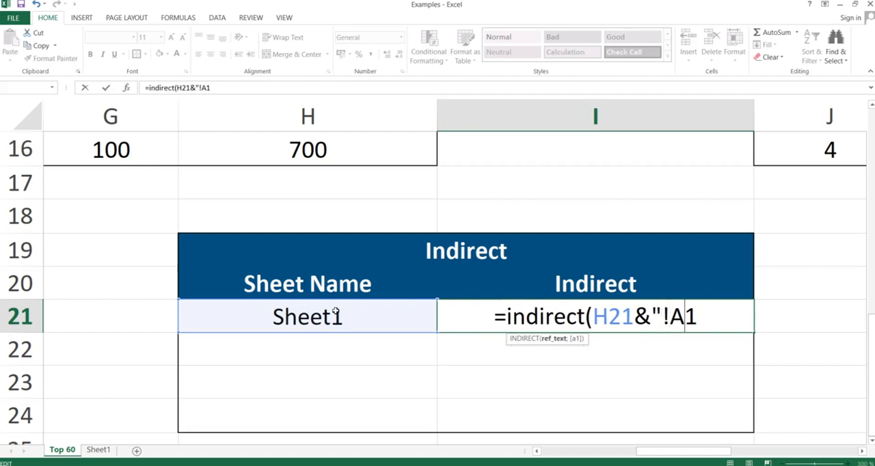
pyautogui.press('Right')
pyautogui.write('")')
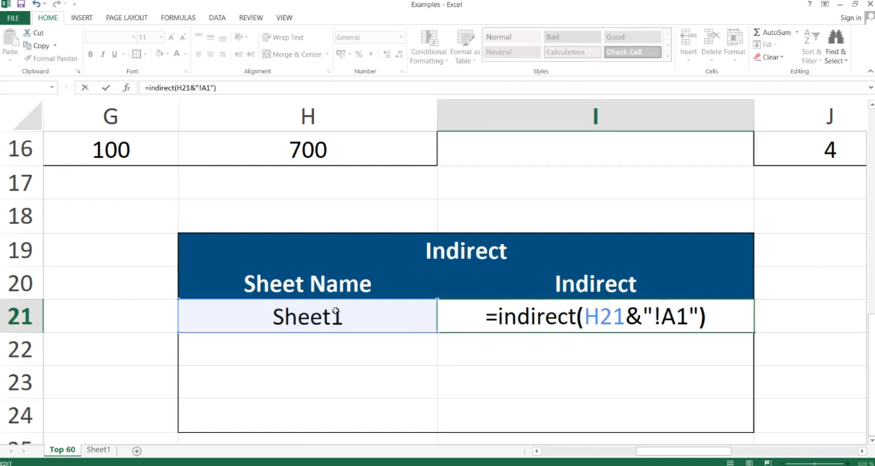
pyautogui.press('Left')
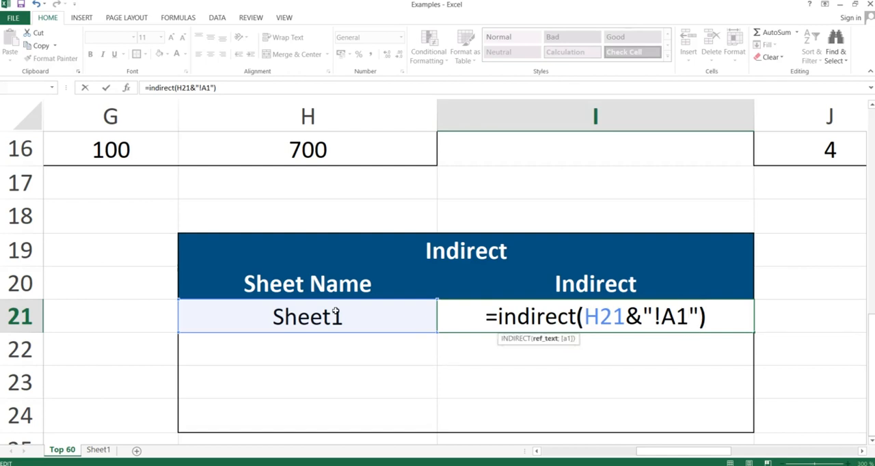
pyautogui.press('Right')
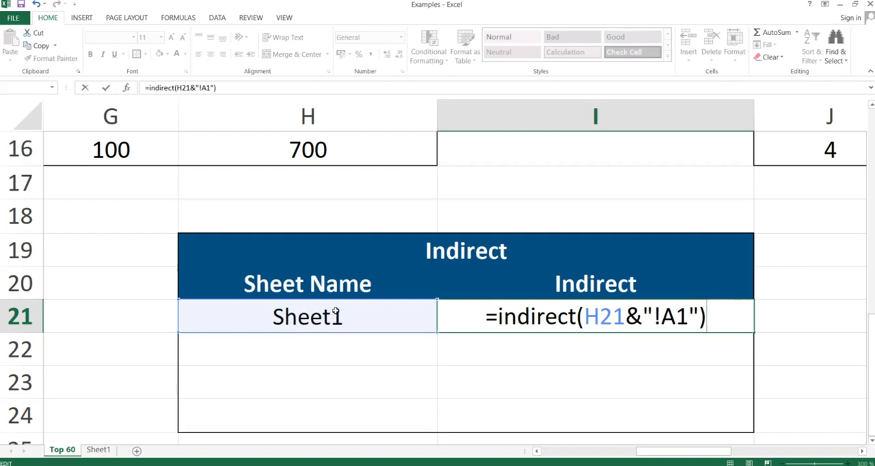
pyautogui.press('Return')
pyautogui.press('Up')
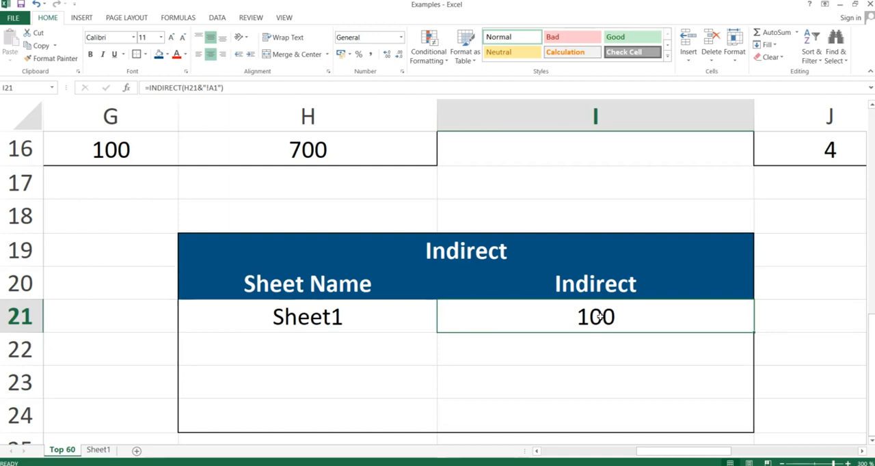
# - Show the Error.Type slide in the PowerPoint slide show, and return to the Excel workbook's Error.Type table
pyautogui.hotkey('alt', 'Tab')
pyautogui.press('Right')
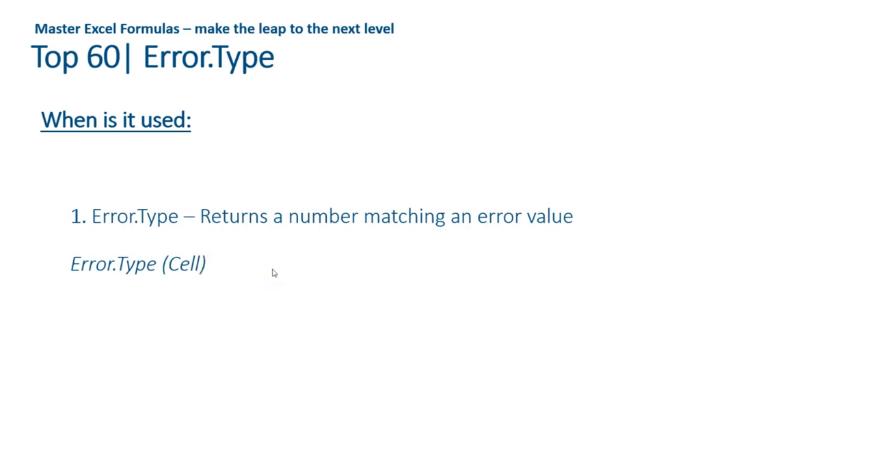
pyautogui.hotkey('alt', 'Tab')
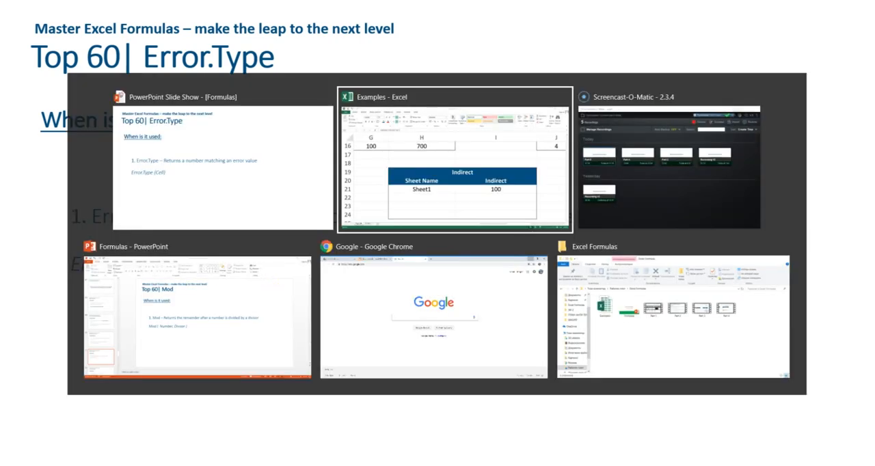
pyautogui.press('Right')
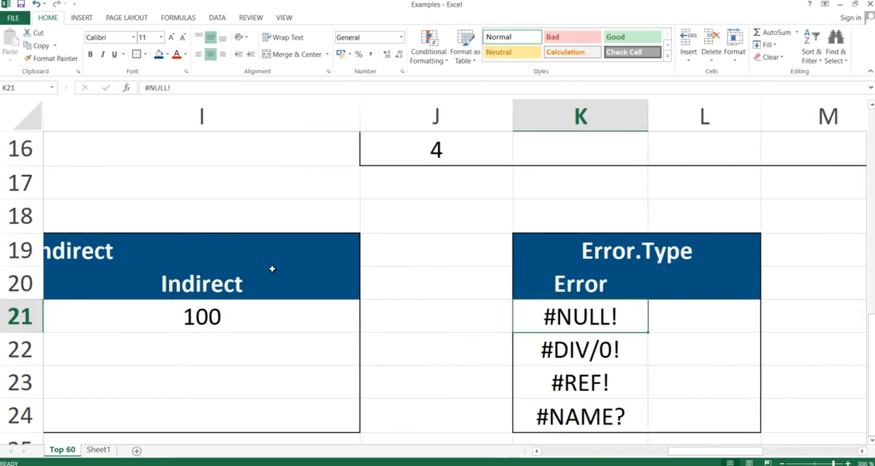
# - Enter the formula =ERROR.TYPE(K21) in L21, beside the #NULL! error, and reselect the cell
pyautogui.write('=error')
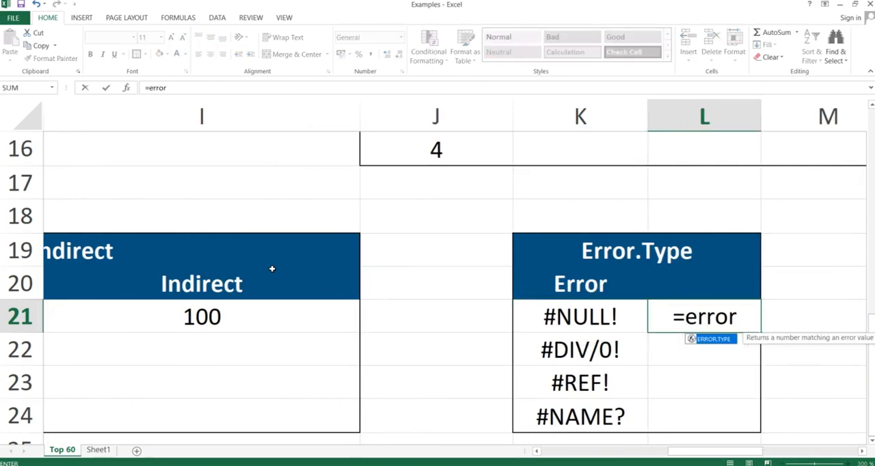
pyautogui.write('.type')
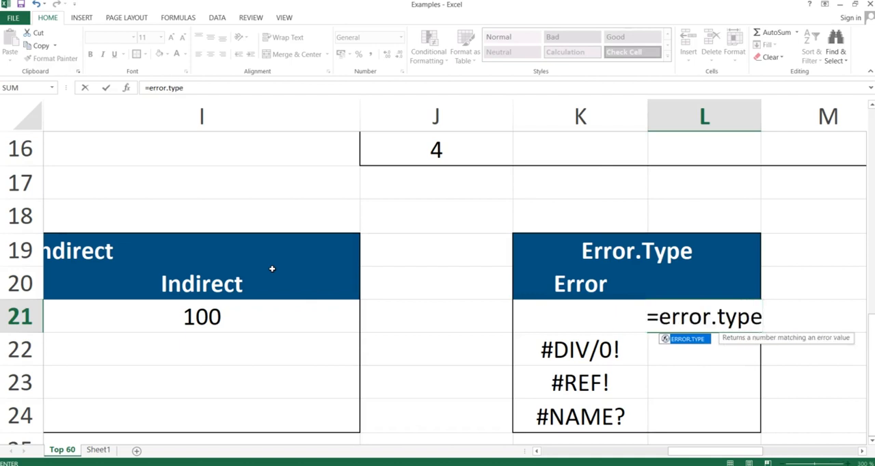
pyautogui.write('(')
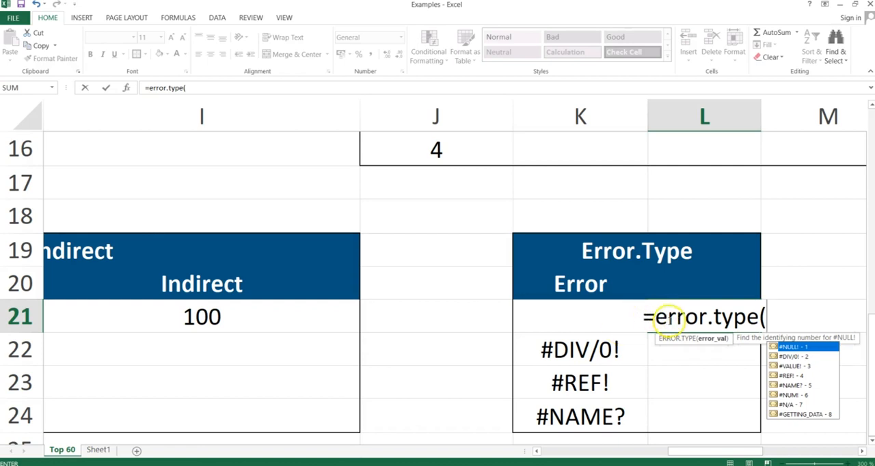
pyautogui.click(547, 340)
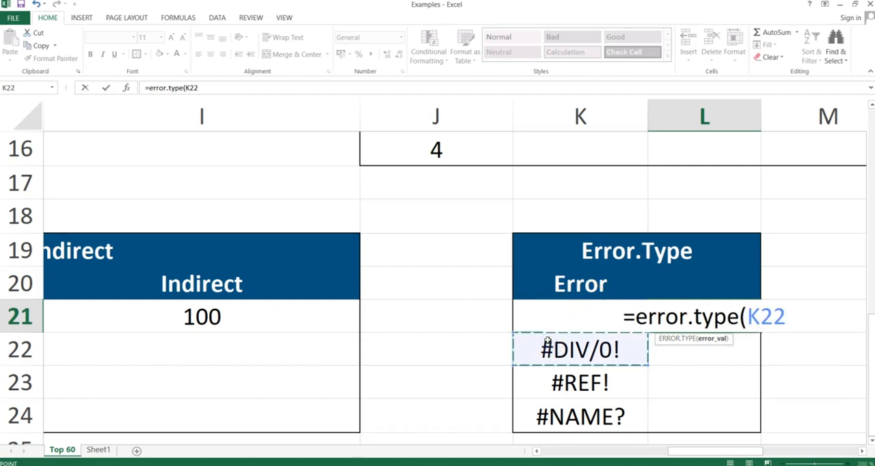
pyautogui.press('Up')
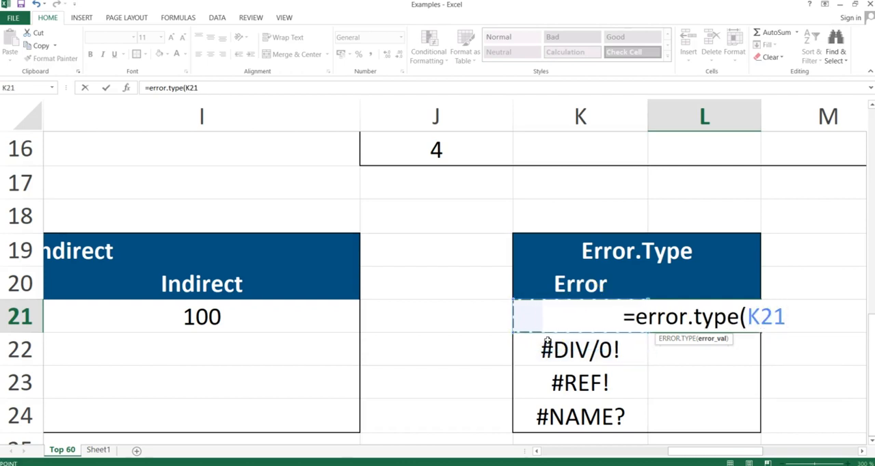
pyautogui.write(')')
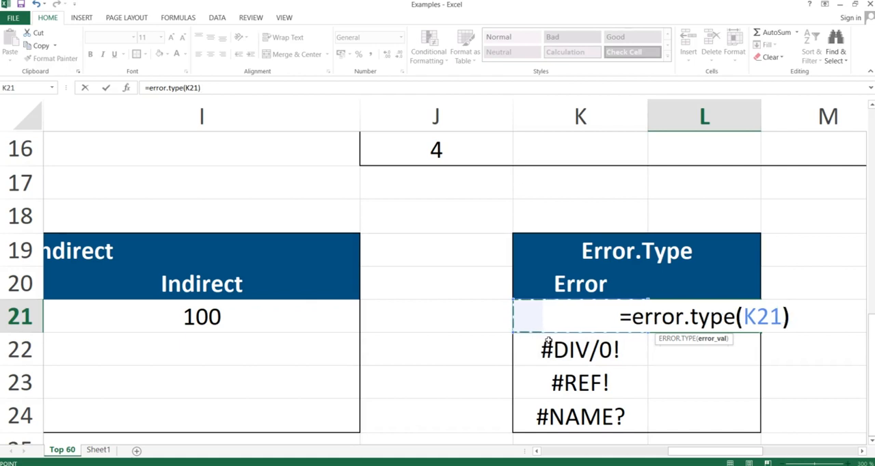
pyautogui.press('Return')
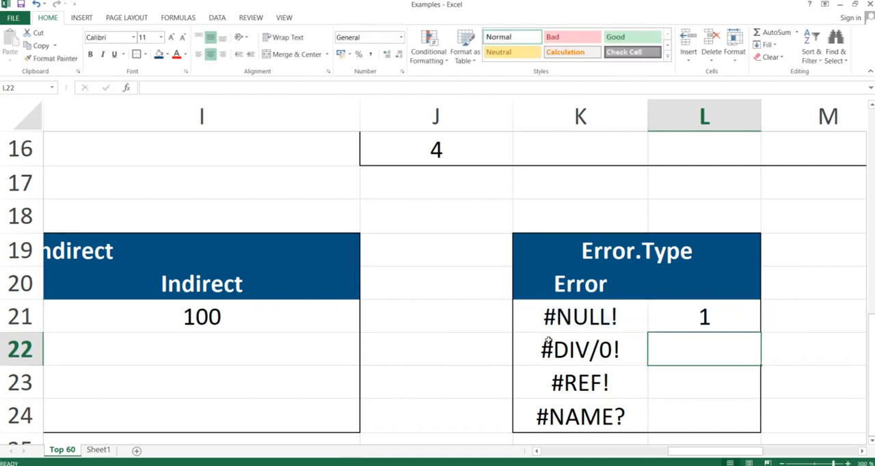
pyautogui.press('Up')
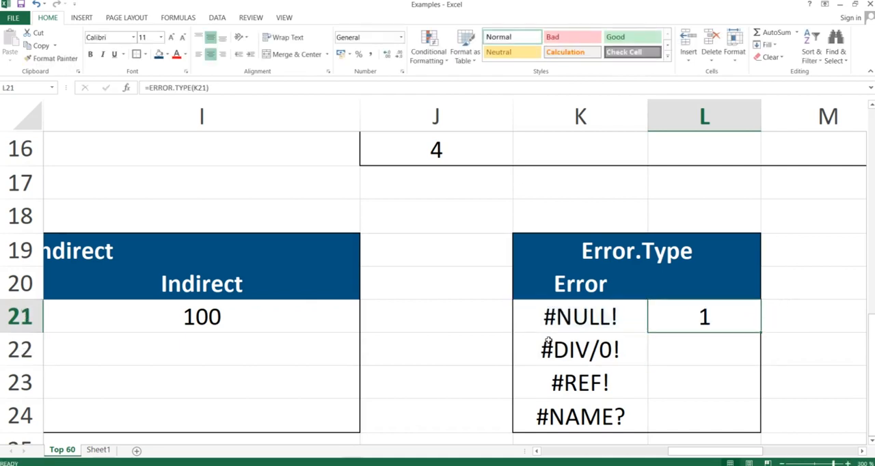
# - Copy the ERROR.TYPE formula from L21 down through L24 using Paste Special with the Formulas option
pyautogui.hotkey('ctrl', 'c')
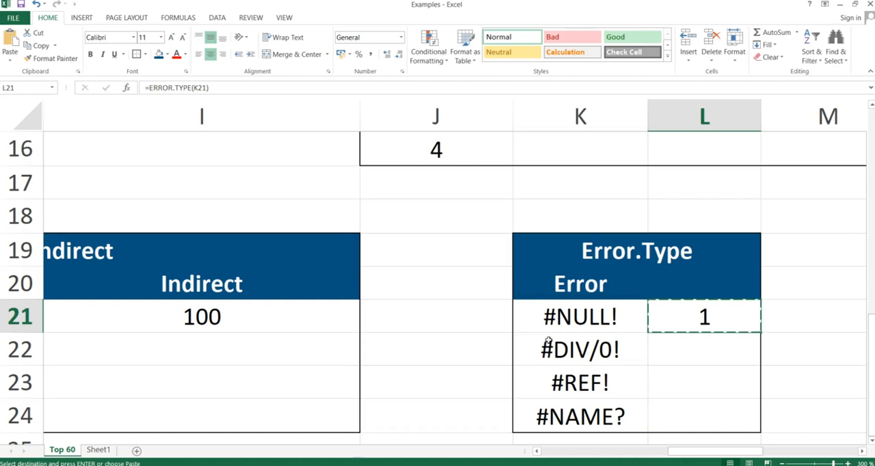
pyautogui.hotkey('shift', 'Down')
pyautogui.hotkey('shift', 'Down')
pyautogui.hotkey('shift', 'Down')
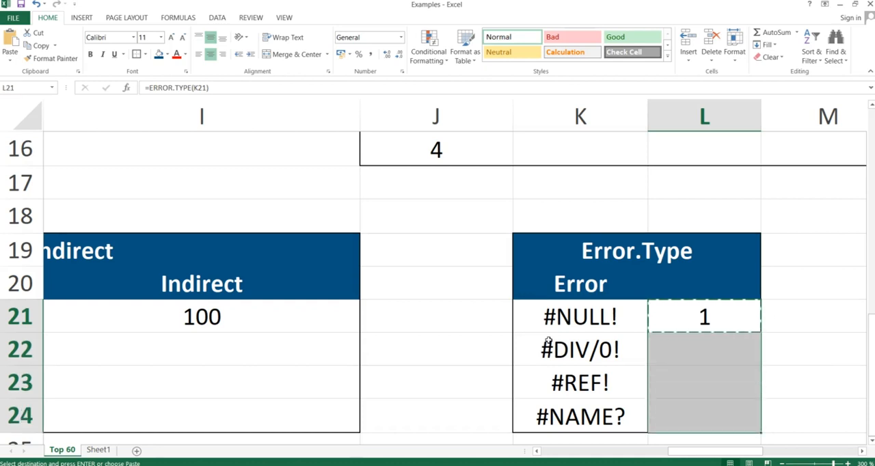
pyautogui.hotkey('ctrl', 'alt', 'v')
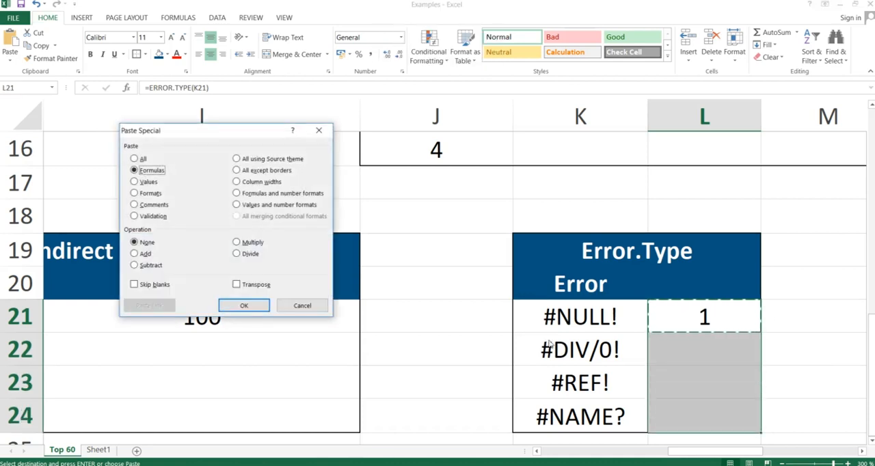
pyautogui.press('Return')
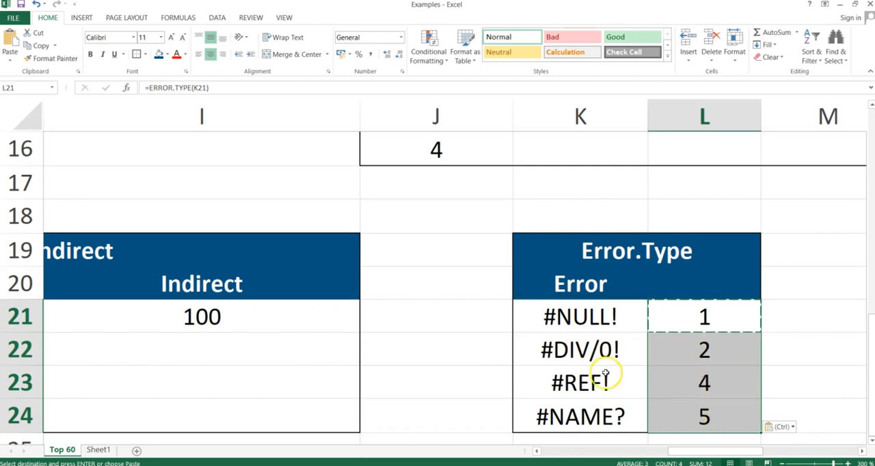
# - Examine the error values in K21:K24 and the matching ERROR.TYPE formulas in L21:L24
pyautogui.click(622, 413)
pyautogui.press('Up')
pyautogui.press('Up')
pyautogui.press('Up')
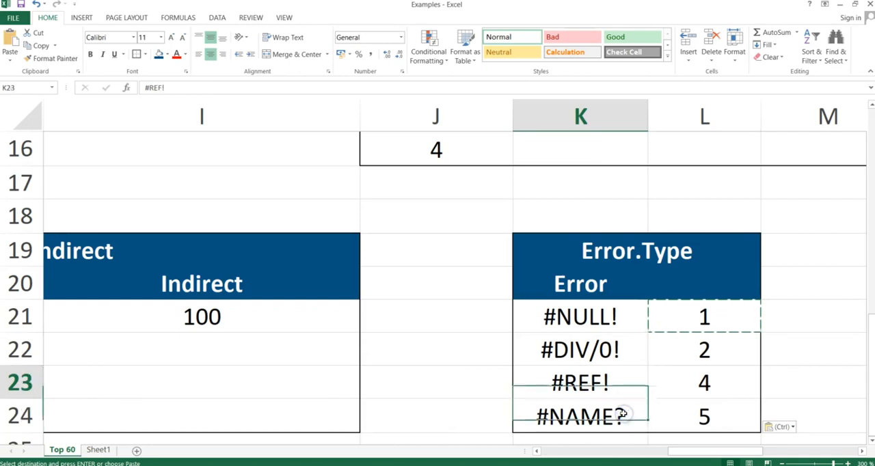
pyautogui.press('Right')
pyautogui.press('Down')
pyautogui.press('Down')
pyautogui.press('Down')
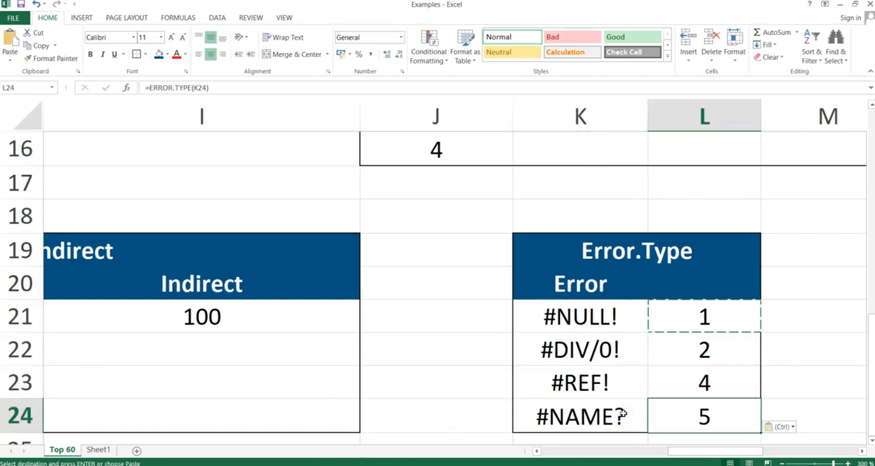
# - Switch to the PowerPoint slide show and advance from the Error.Type slide to the closing "Repetition is the mother of learning" slide
pyautogui.hotkey('alt', 'Tab')
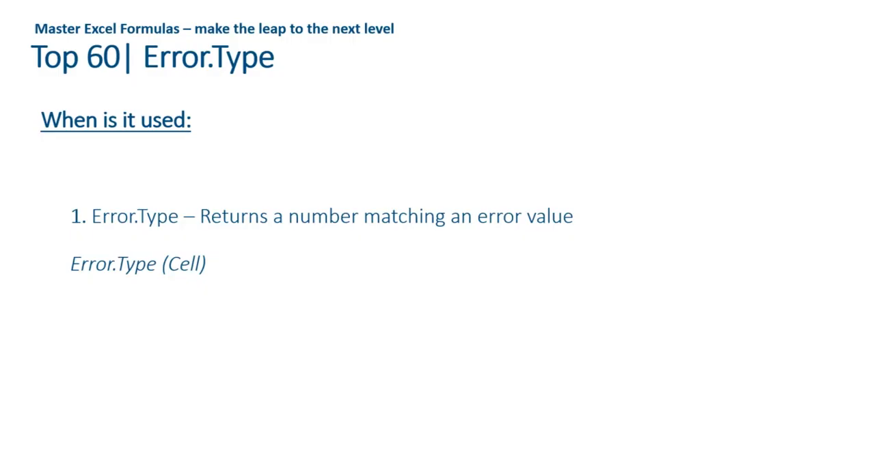
pyautogui.press('Right')
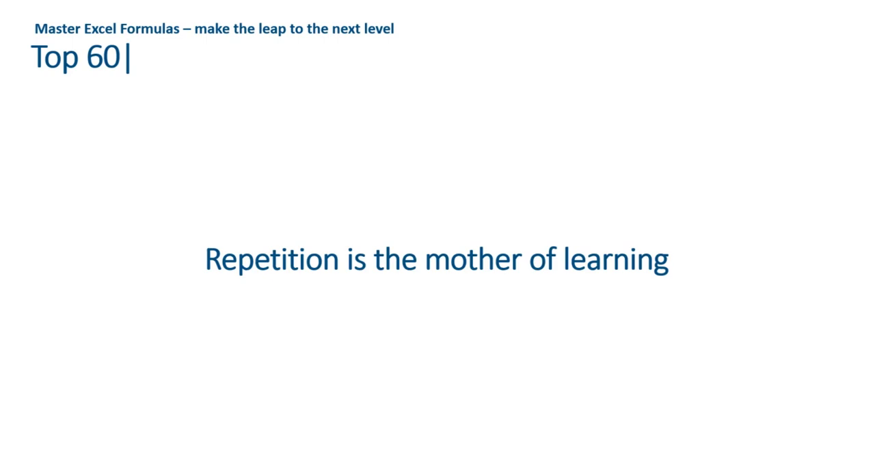